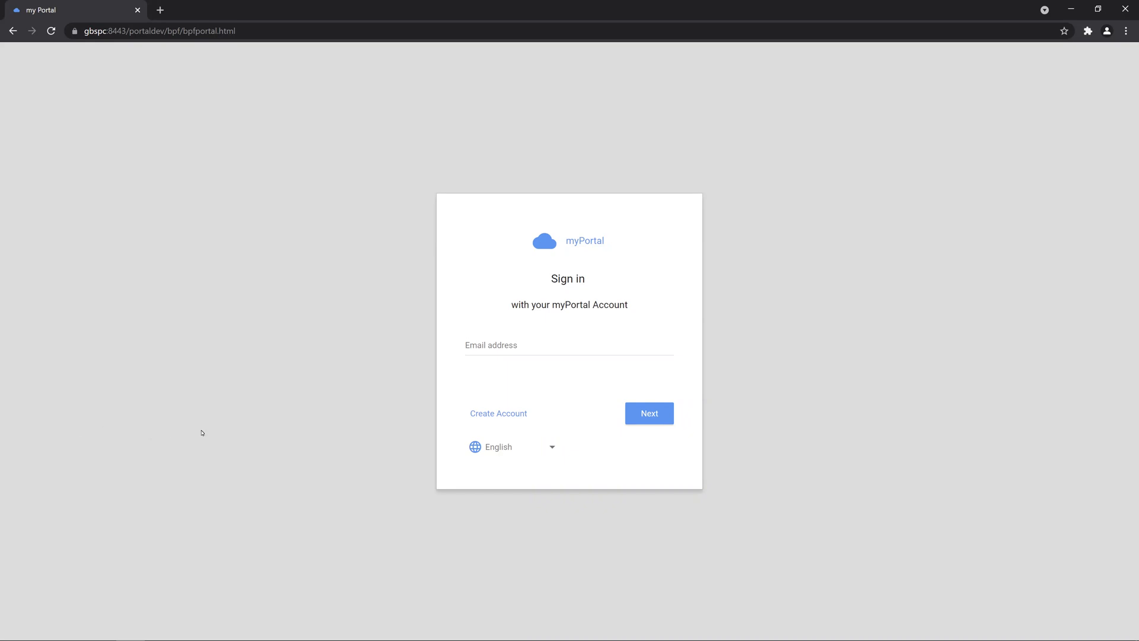
Step: Sign in to myPortal with the account's email address and password
left_click(473, 344)
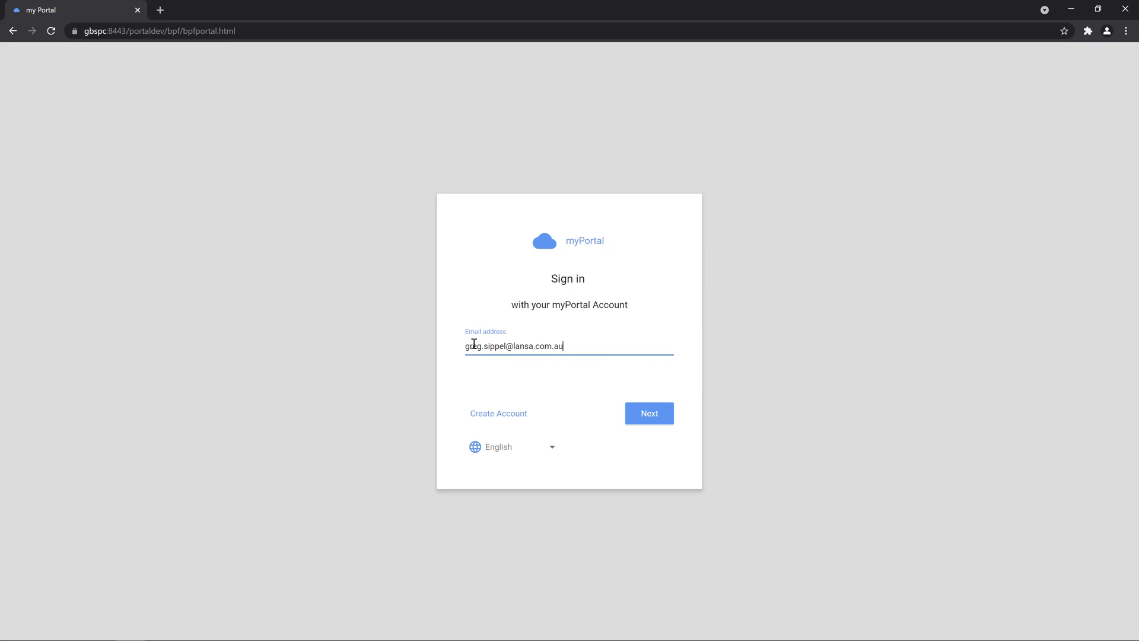
key("Return")
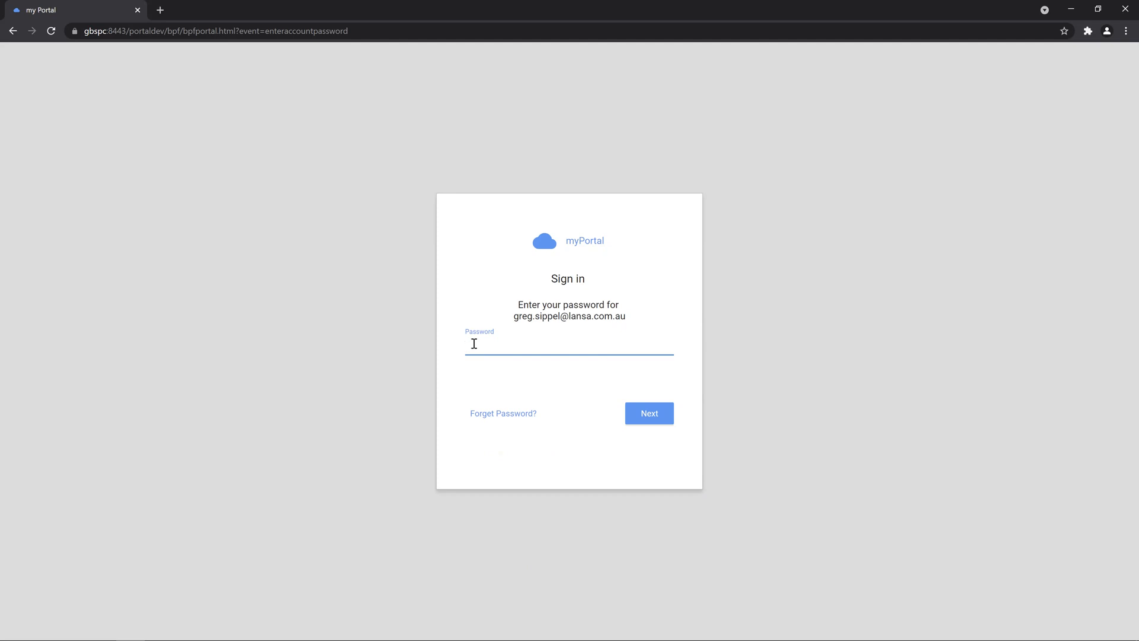
type("****")
key("Return")
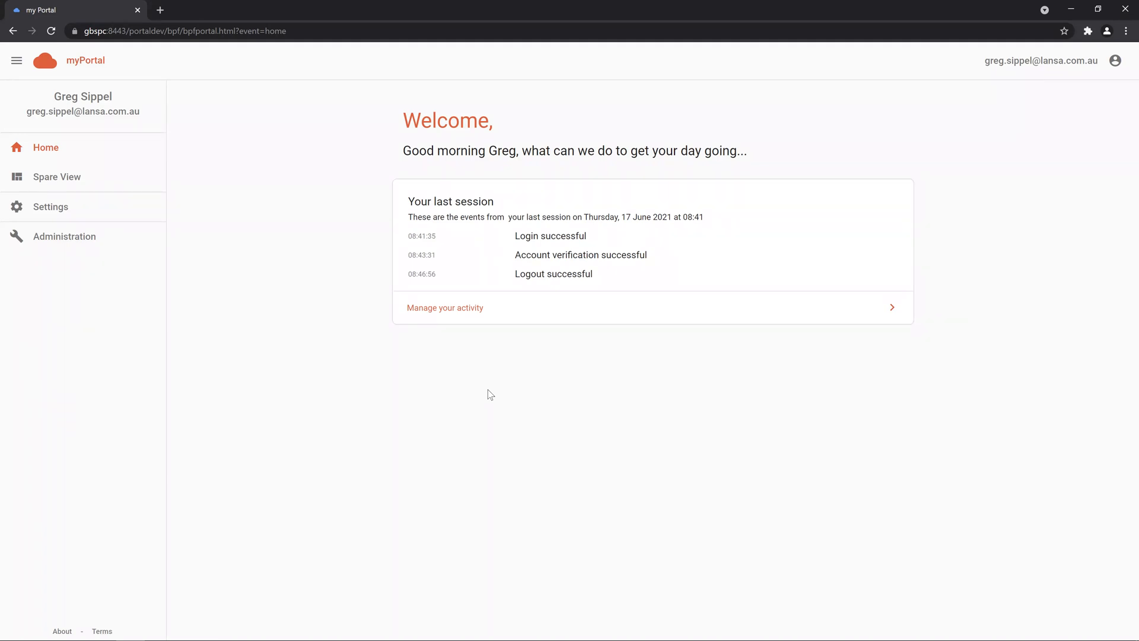
Step: In DevTools, inspect the GETUSERLASTSESSION request's fully expanded response preview
key("F12")
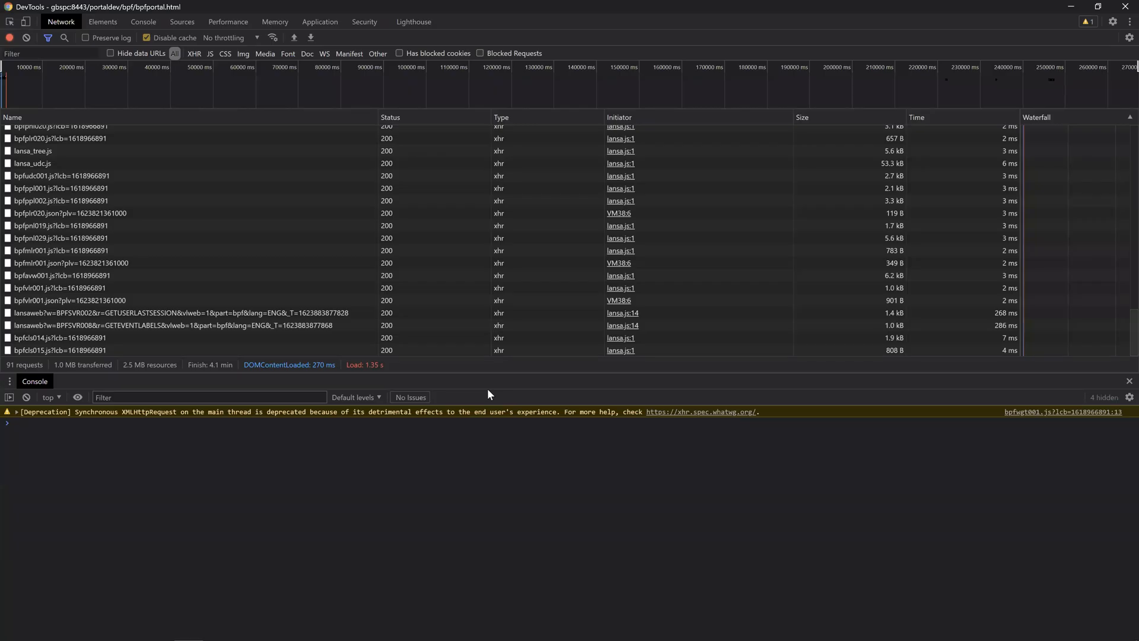
left_click(473, 313)
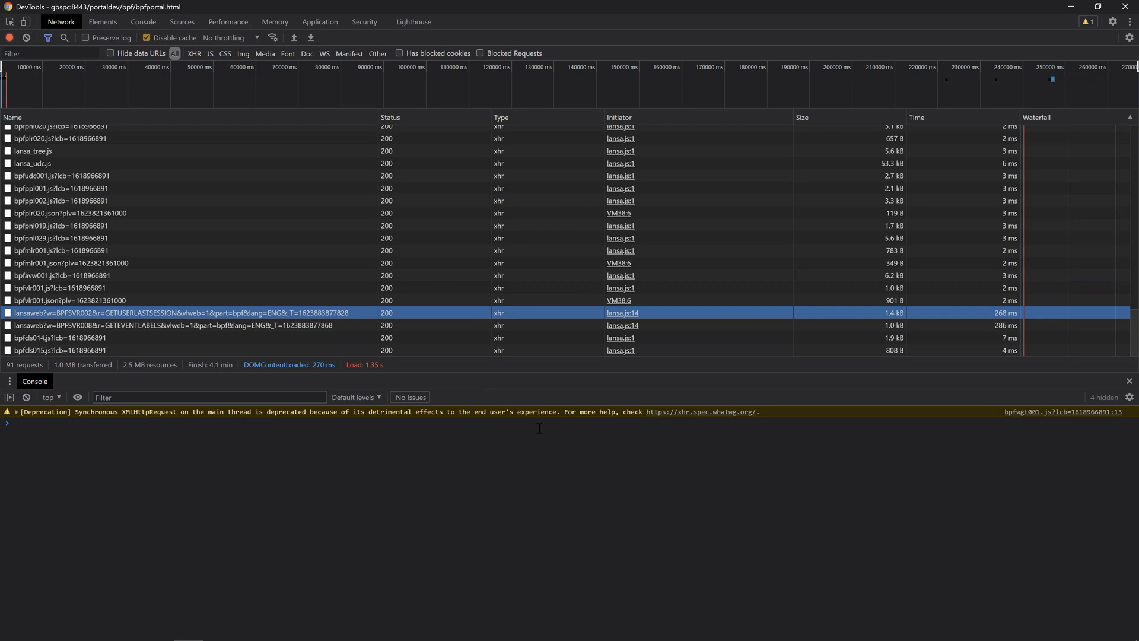
left_click(306, 311)
right_click(196, 132)
left_click(216, 142)
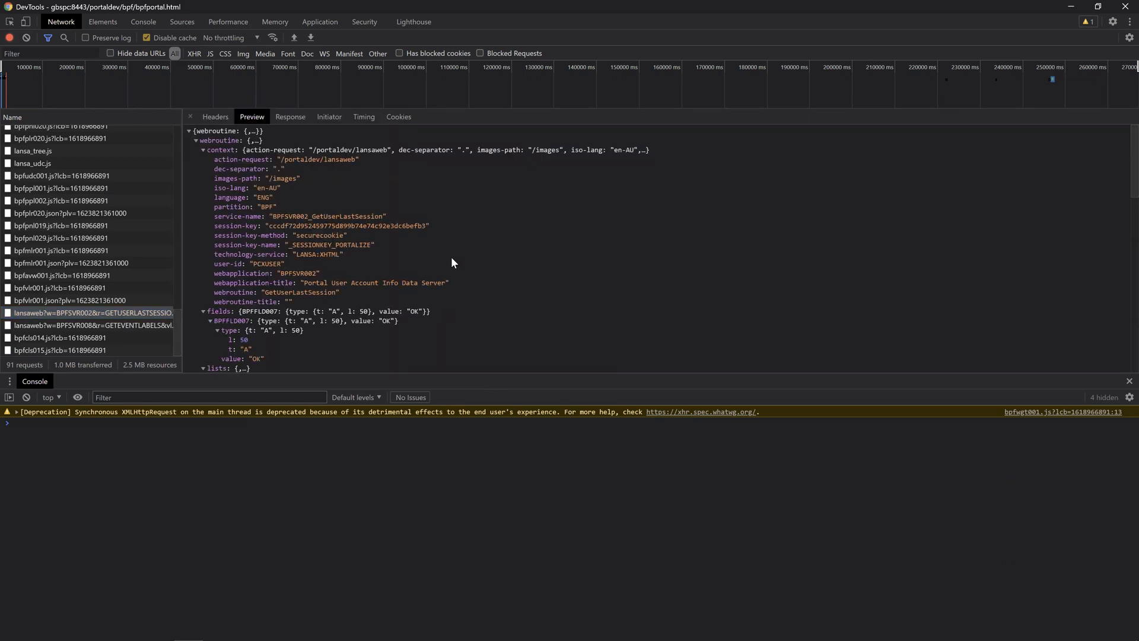
scroll(451, 258, "down", 10)
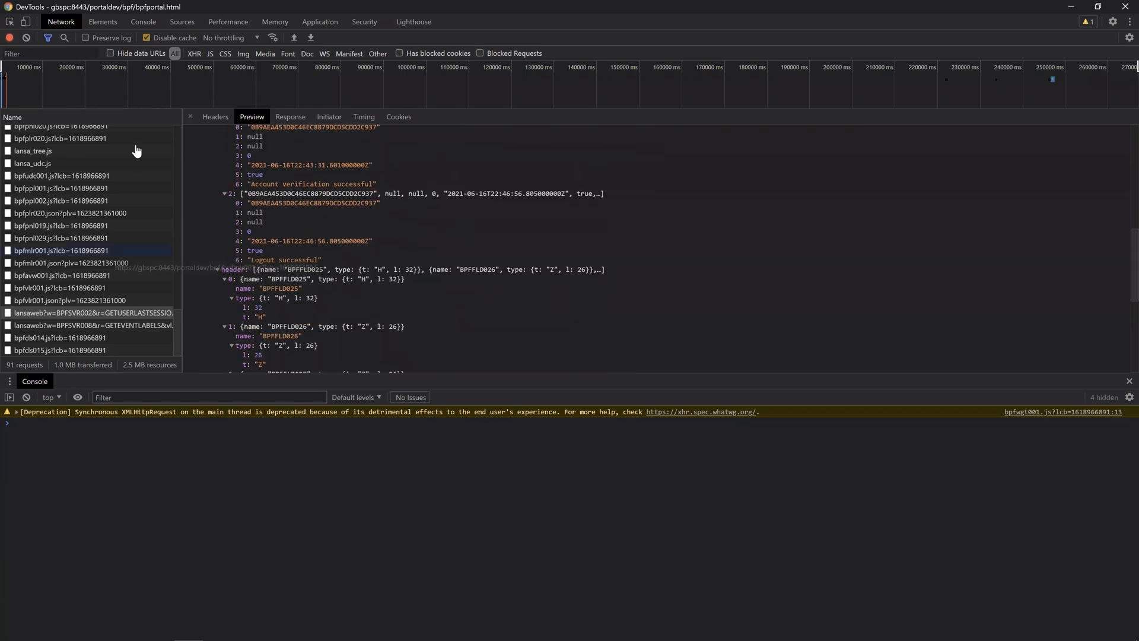
left_click(189, 117)
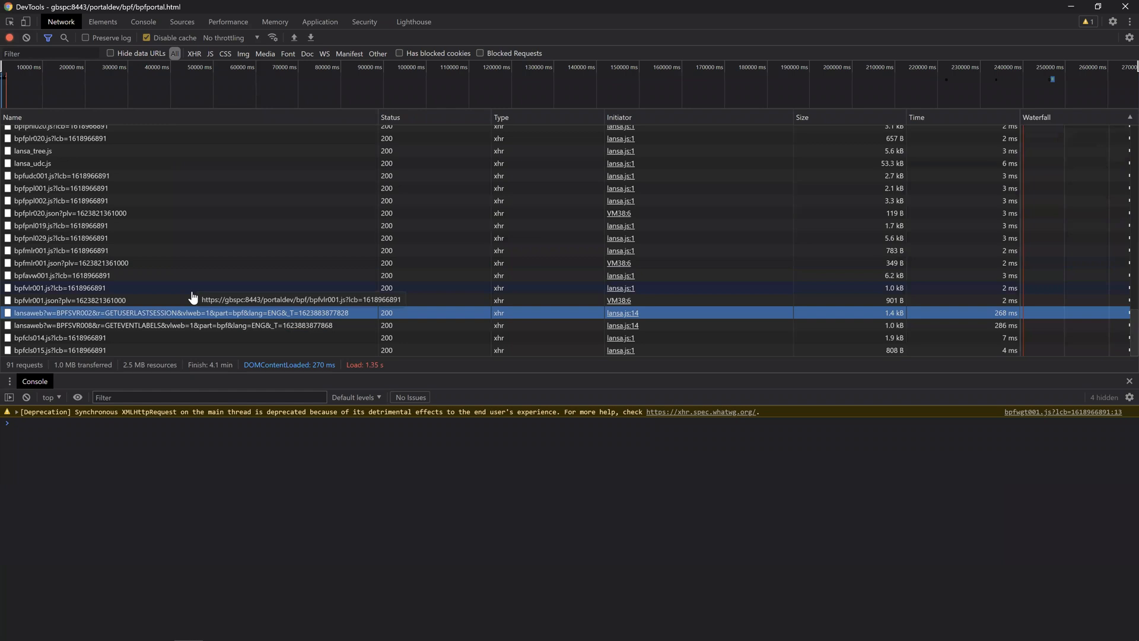
Step: Replay the GETUSERLASTSESSION request and expand vlweb-error to show the HM40 message
right_click(177, 313)
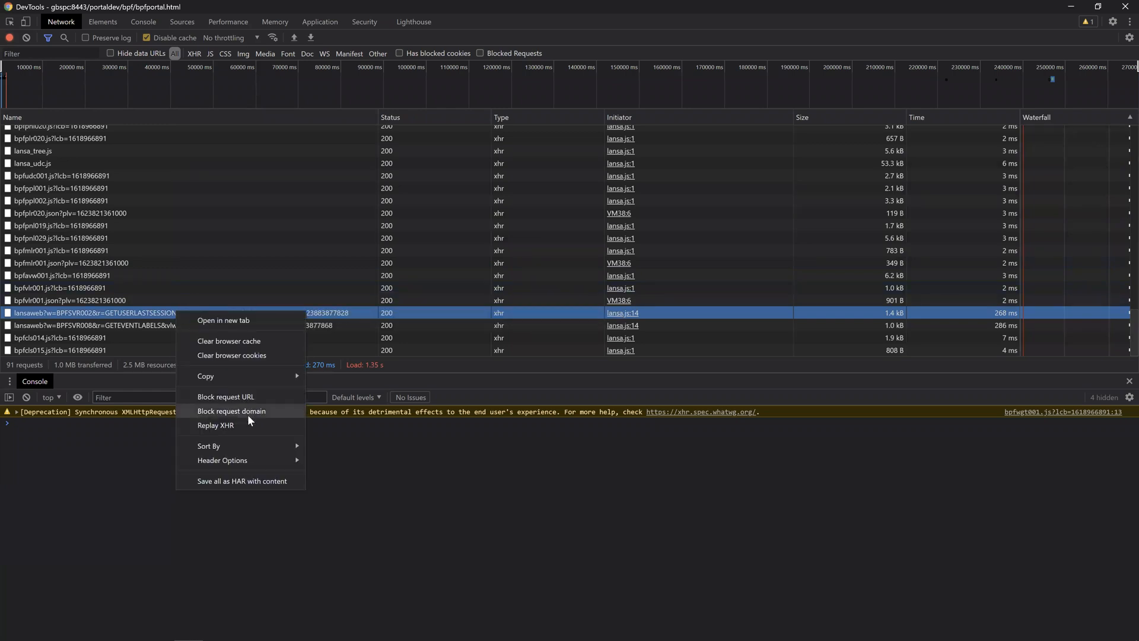
left_click(246, 425)
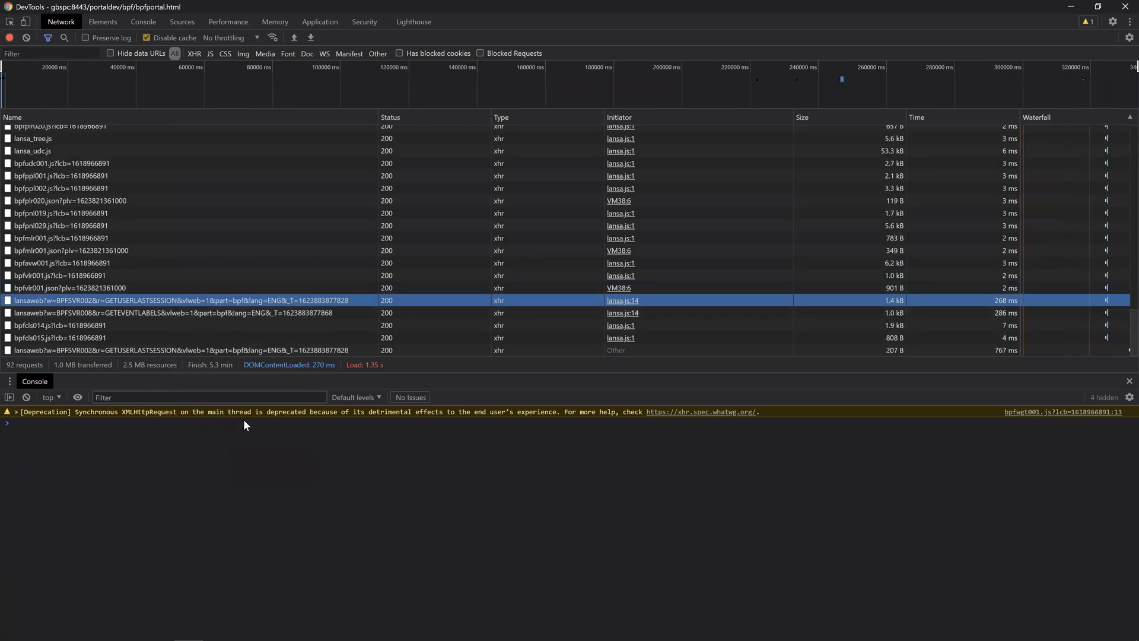
left_click(227, 350)
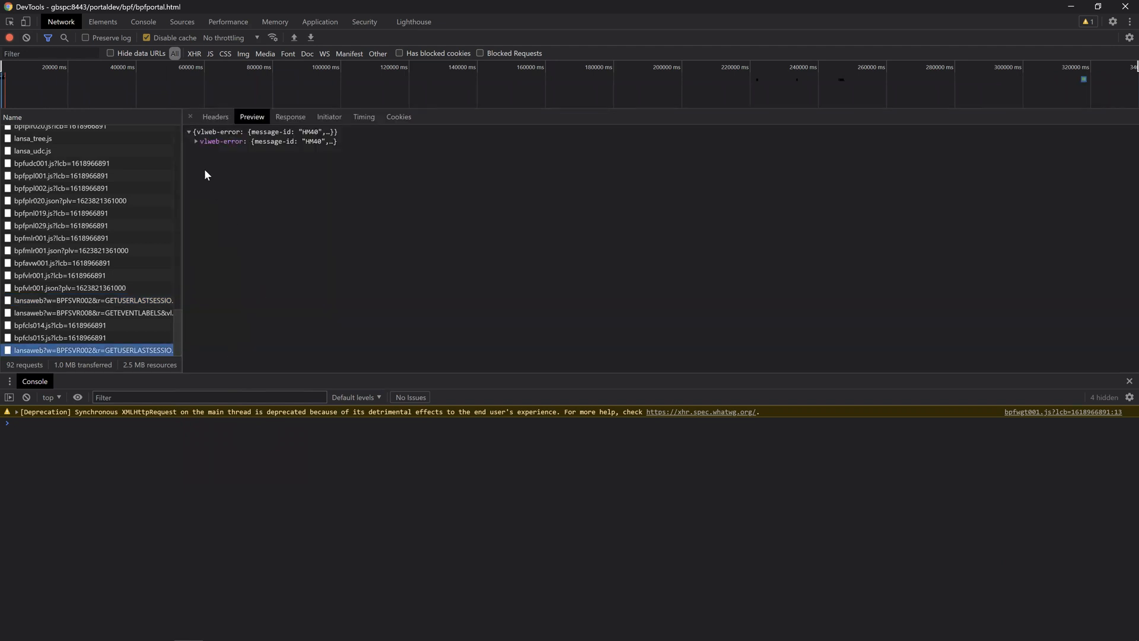
left_click(195, 141)
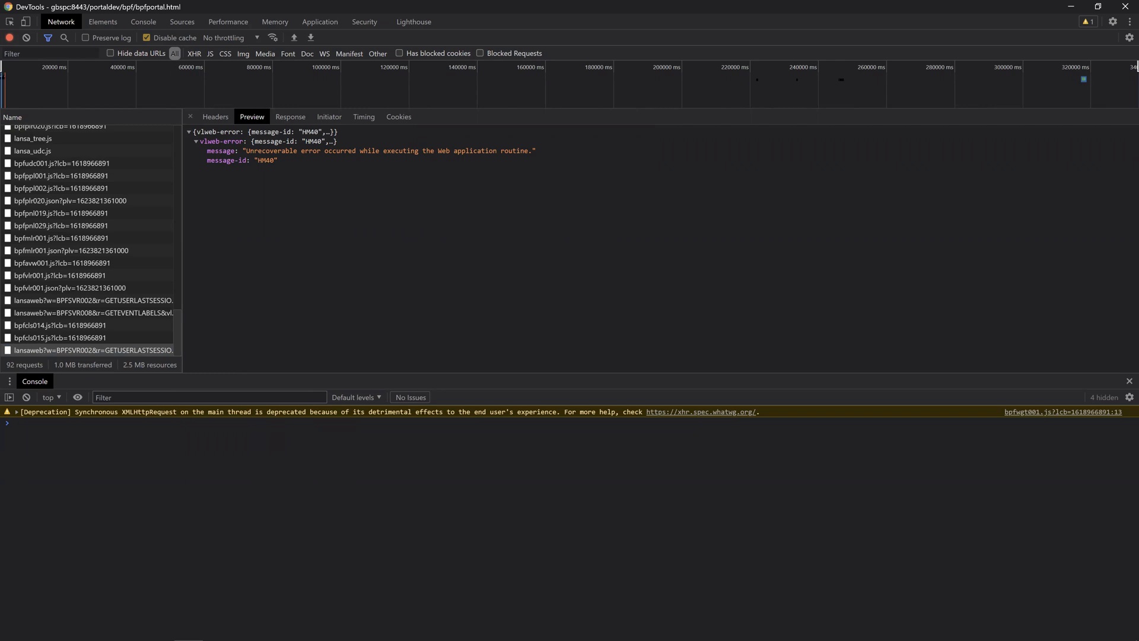
Step: Close DevTools and go to Settings > Security & Credentials > Change your password
left_click(1126, 7)
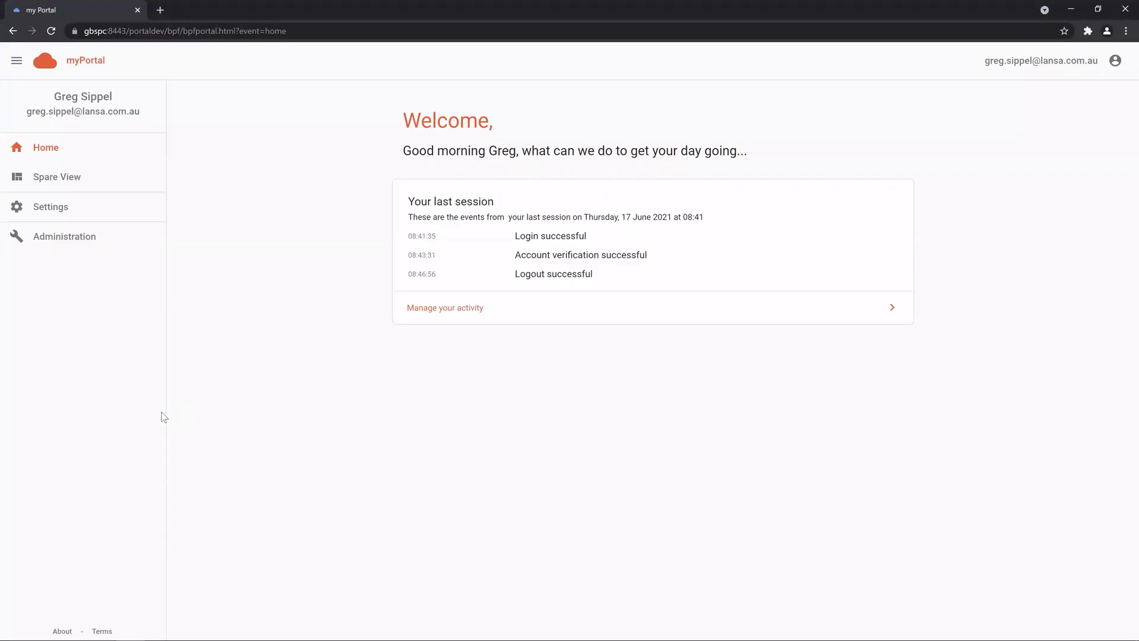
left_click(54, 208)
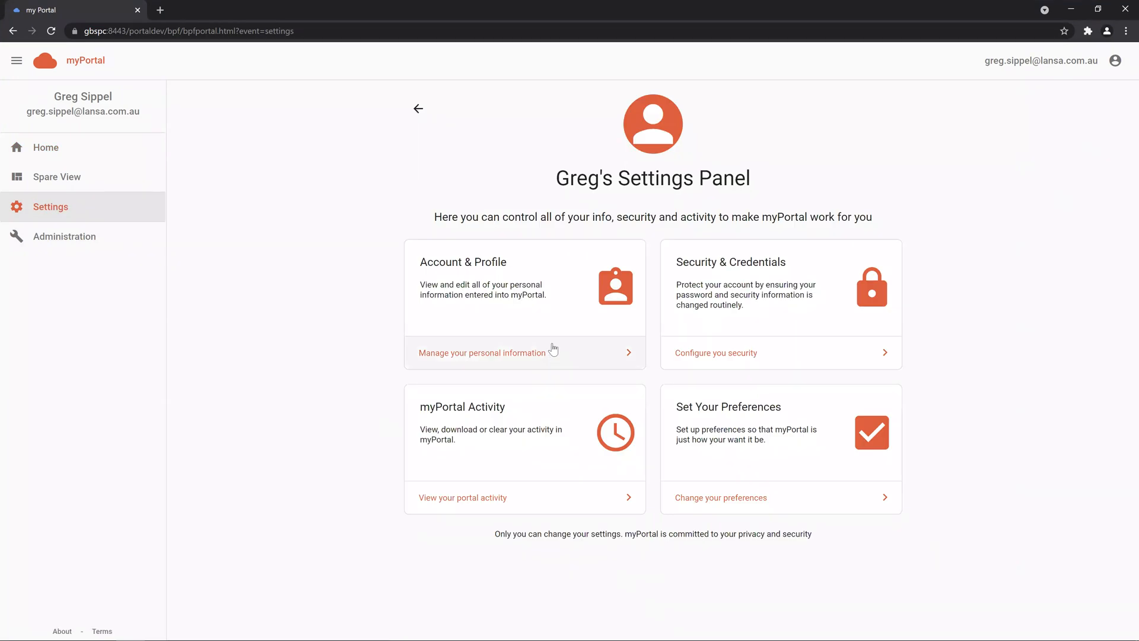
left_click(542, 352)
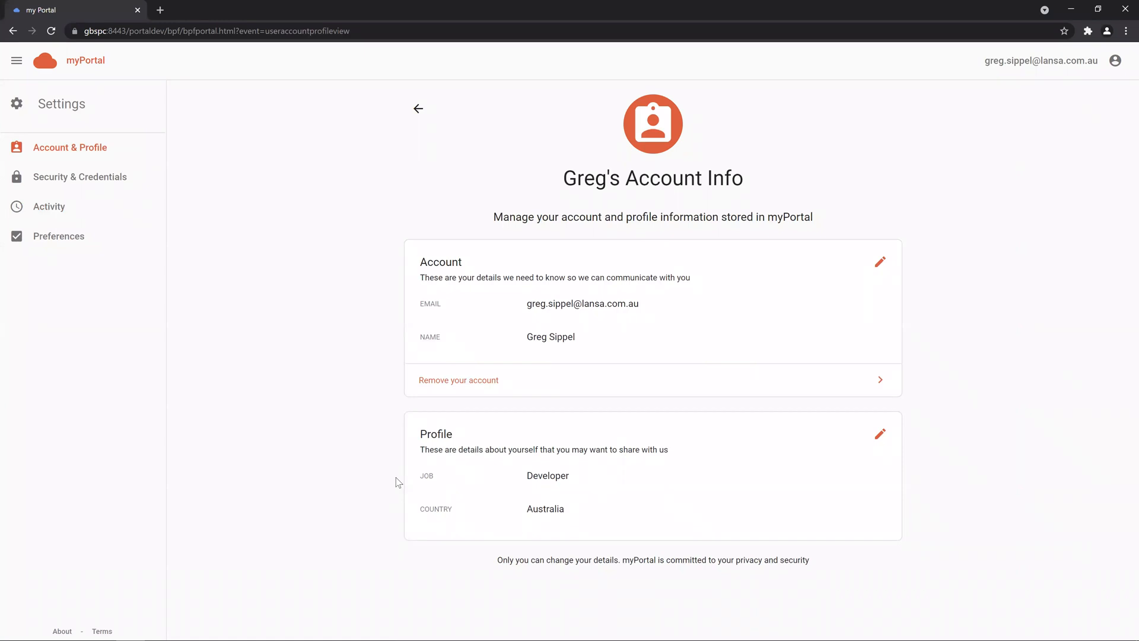
left_click(122, 178)
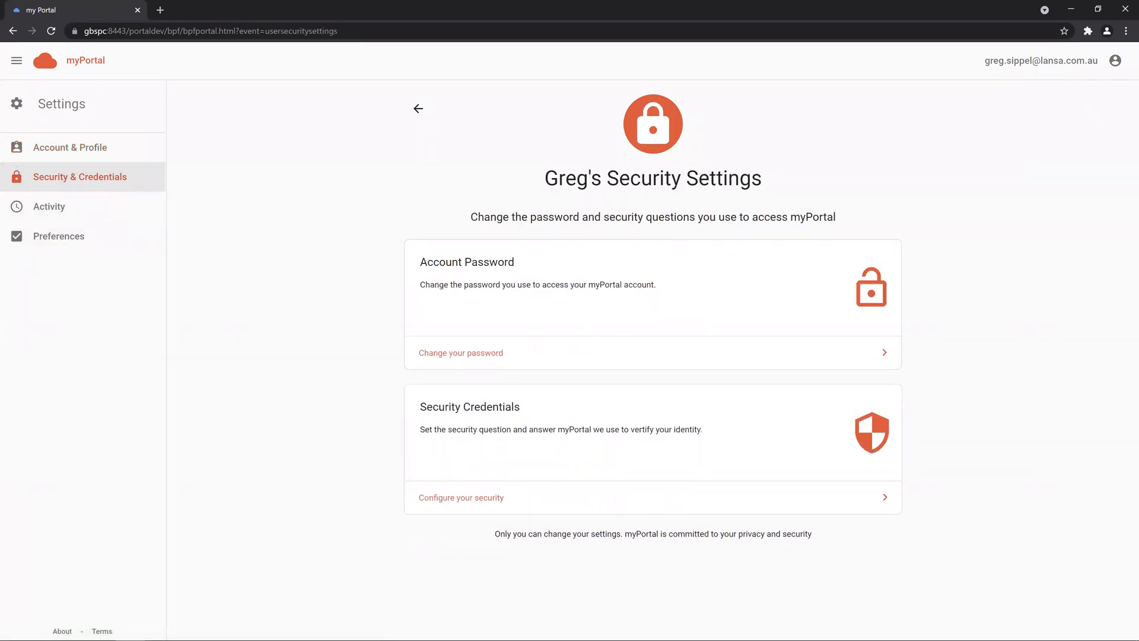
left_click(578, 356)
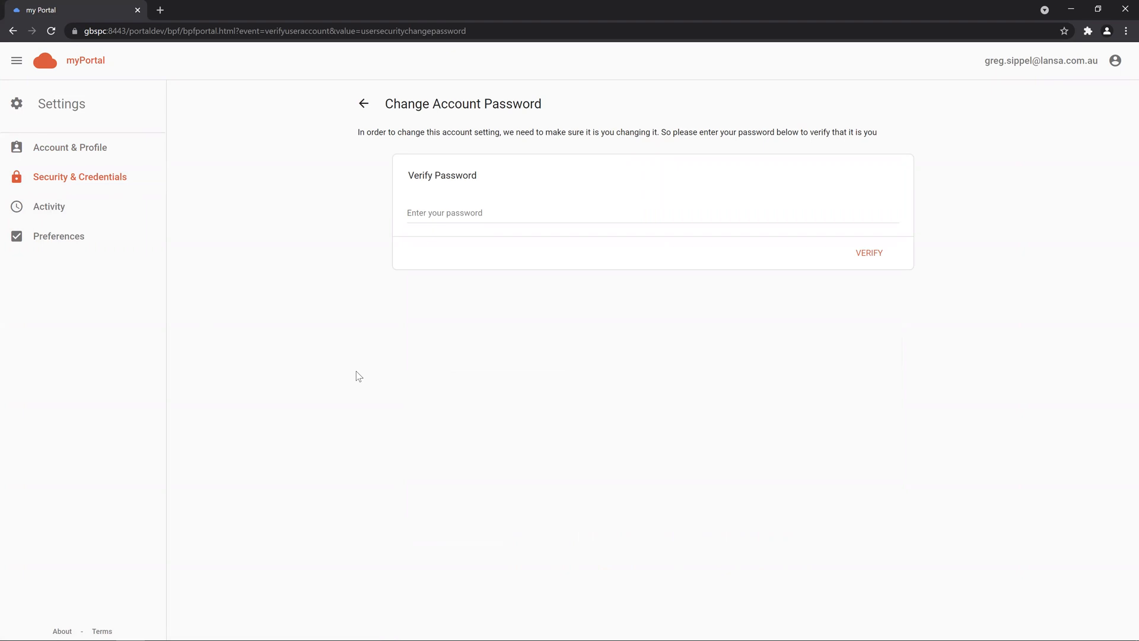
Step: Enter and submit the current account password for verification
left_click(442, 215)
type("••••••")
key("Return")
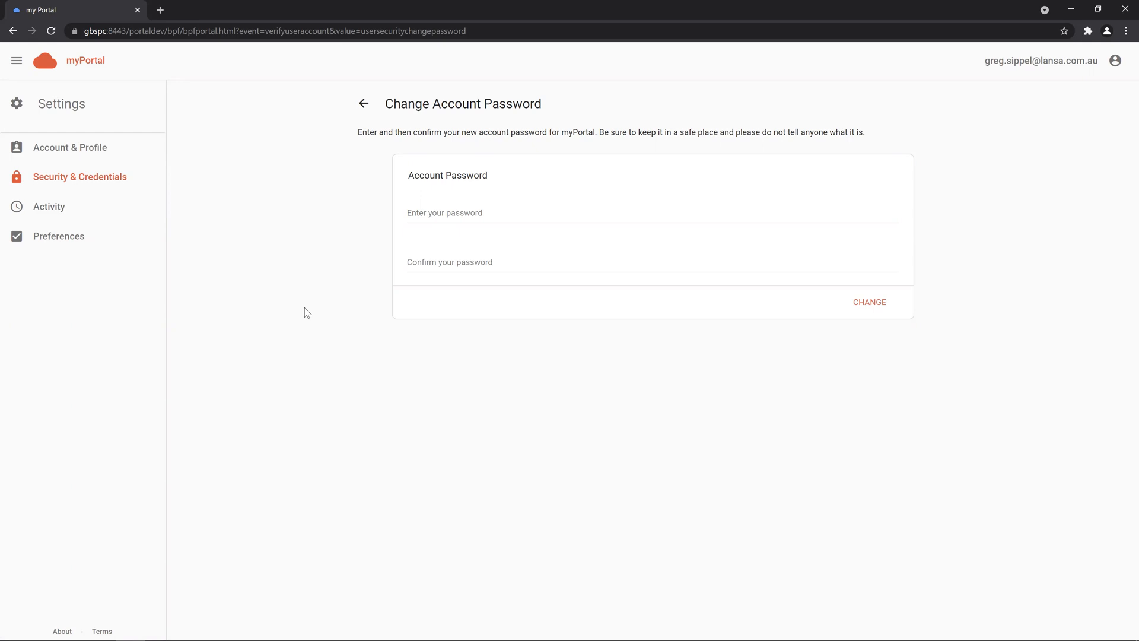
Step: Navigate back and forward, then open Activity and view the session history
left_click(17, 32)
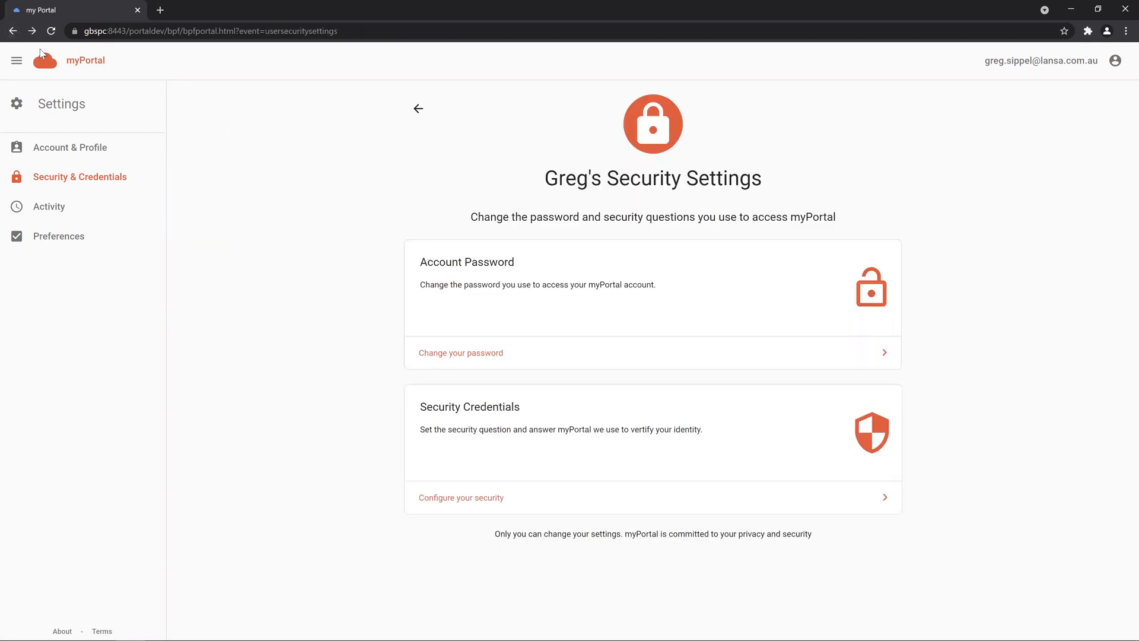
left_click(29, 34)
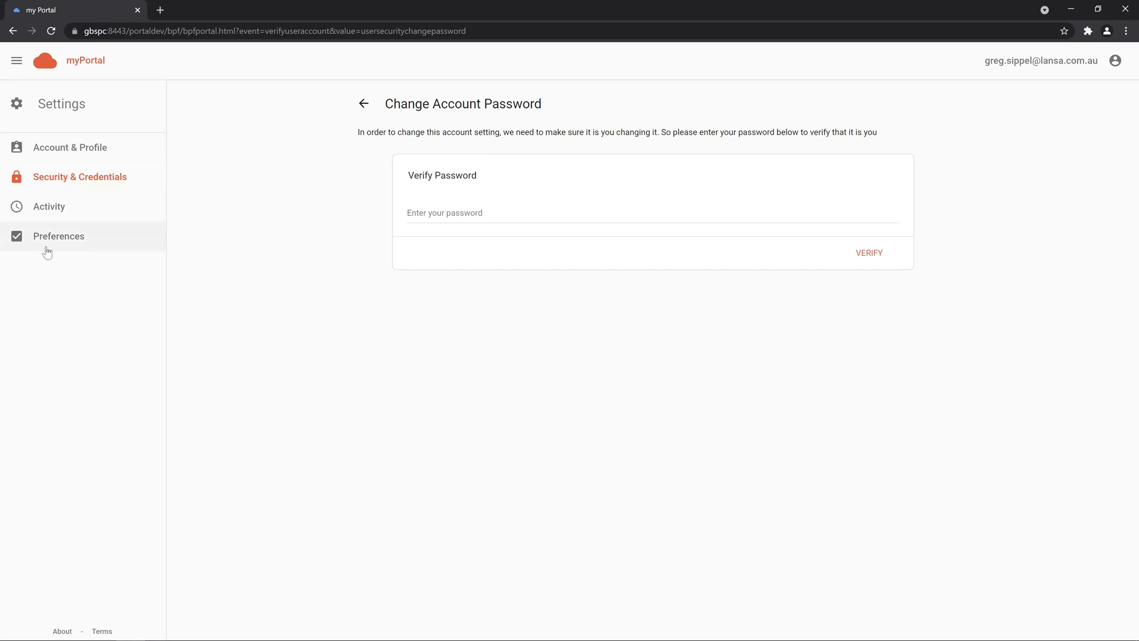
left_click(109, 206)
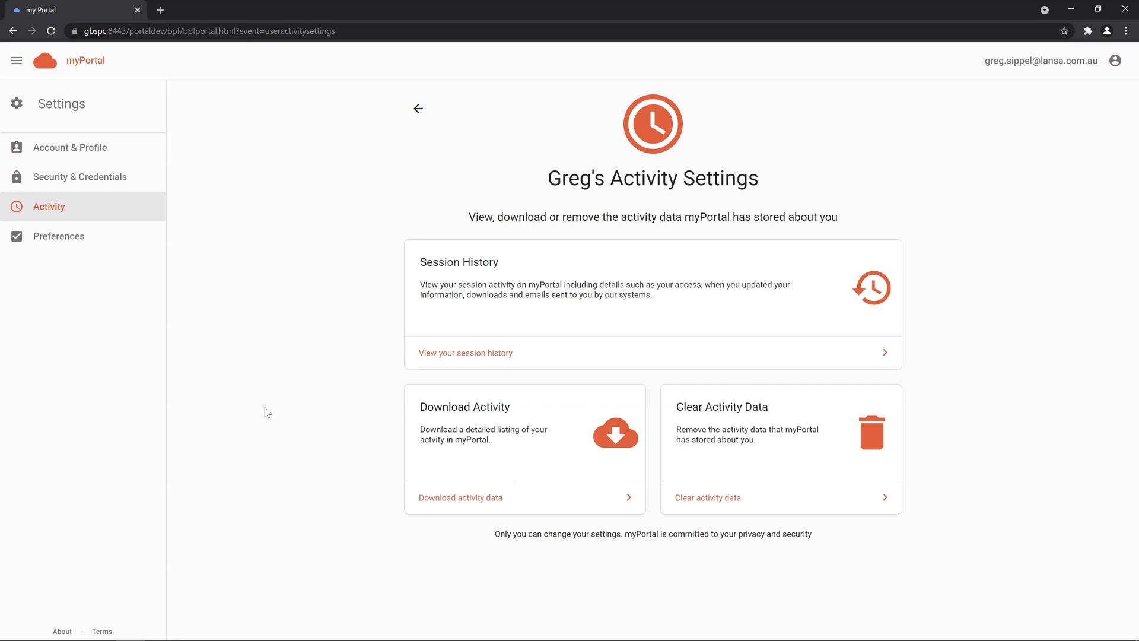
left_click(510, 354)
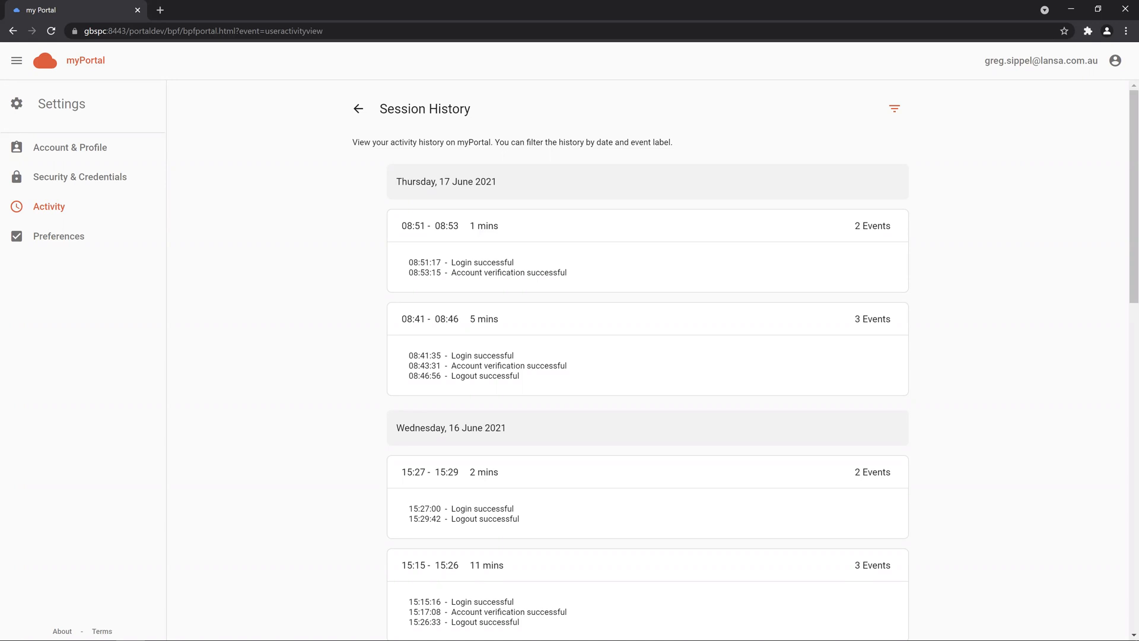
Step: Reload the session history and open it in a duplicated tab and a new tab
key("F5")
right_click(70, 10)
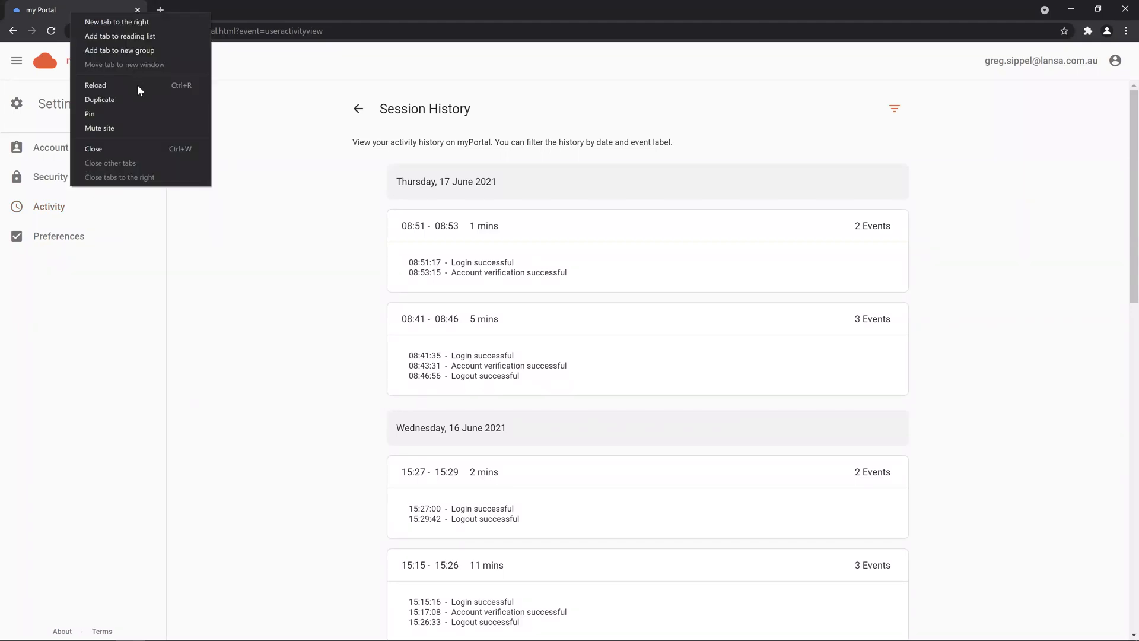
left_click(138, 101)
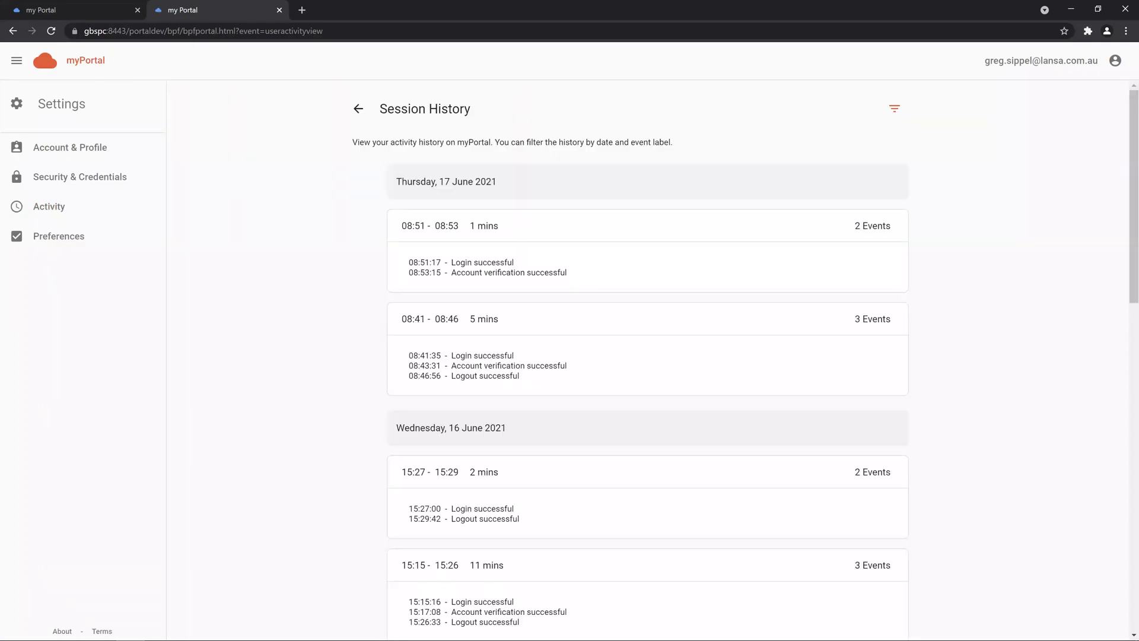
left_click(342, 27)
key("ctrl+c")
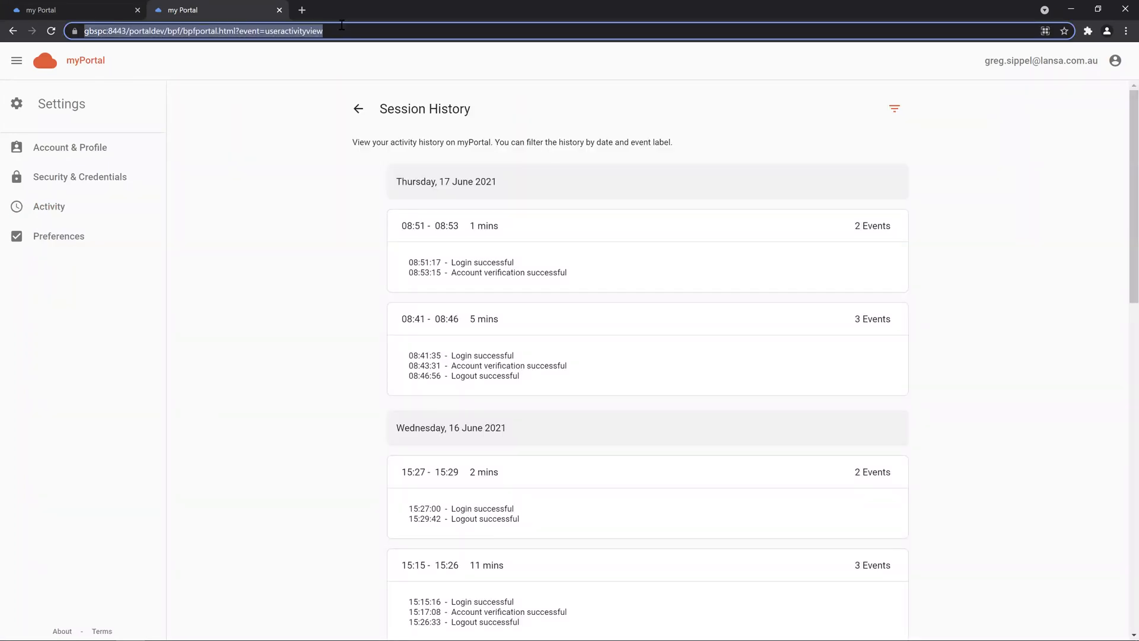
left_click(309, 6)
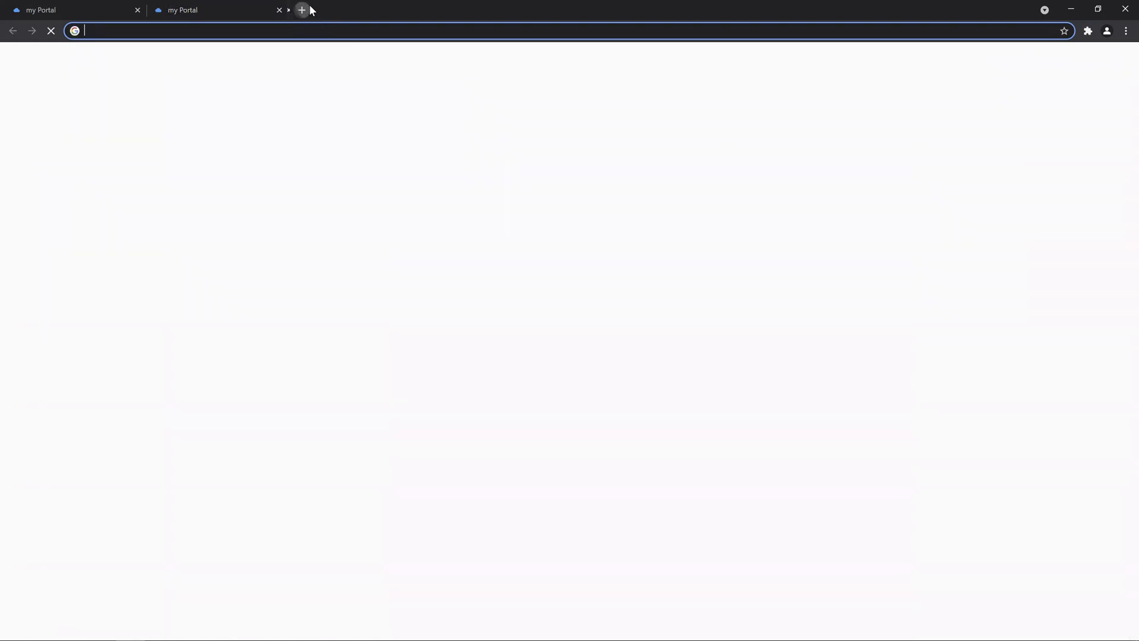
key("ctrl+v")
key("Return")
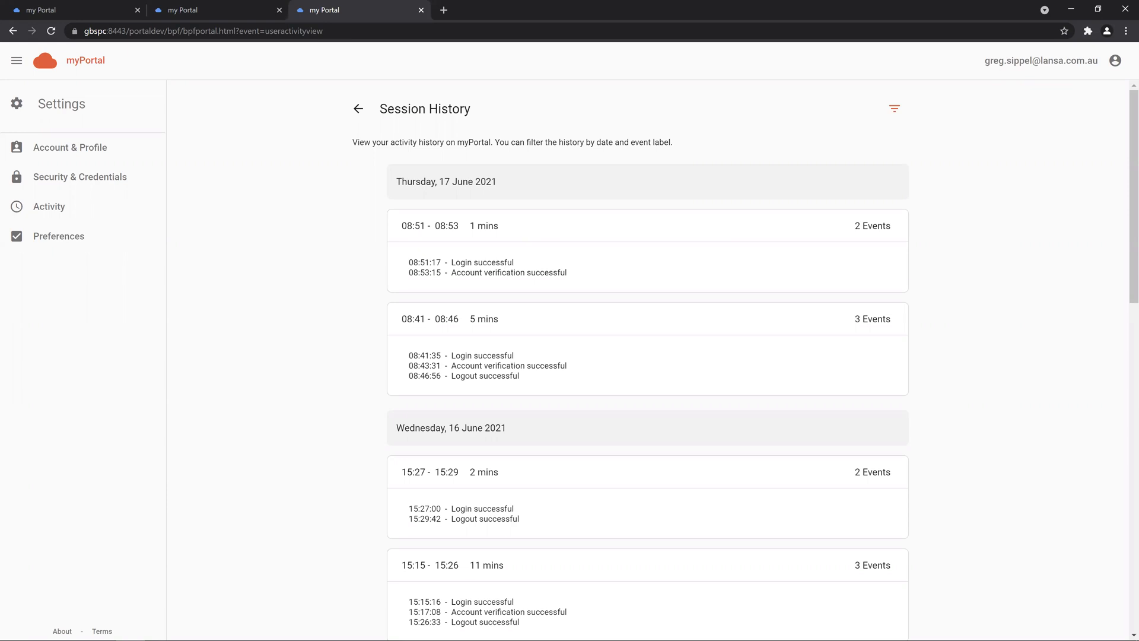
Step: Return the first tab to the main Settings panel
left_click(66, 10)
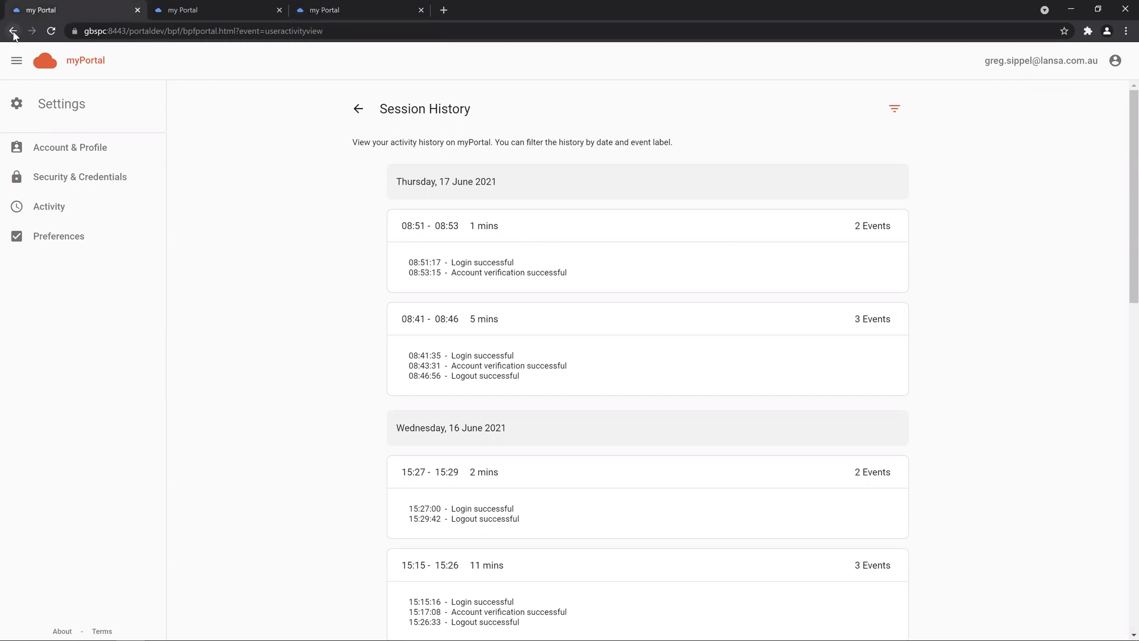
left_click(13, 32)
left_click(13, 32)
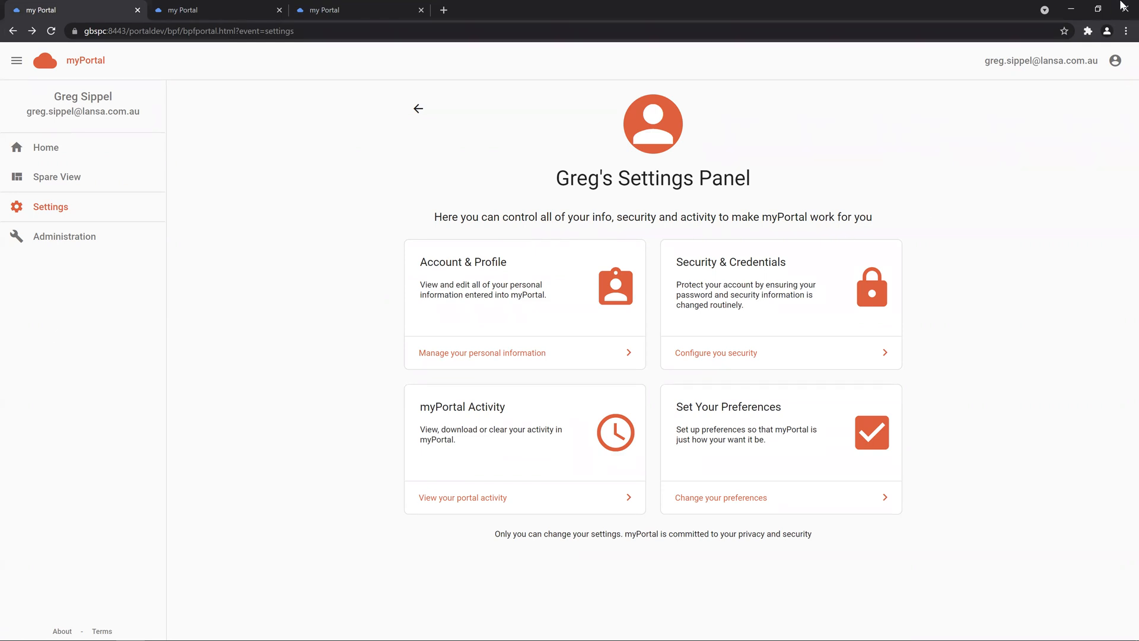
Step: Resize the browser window, re-maximize it, and open Change your preferences
left_click(1100, 10)
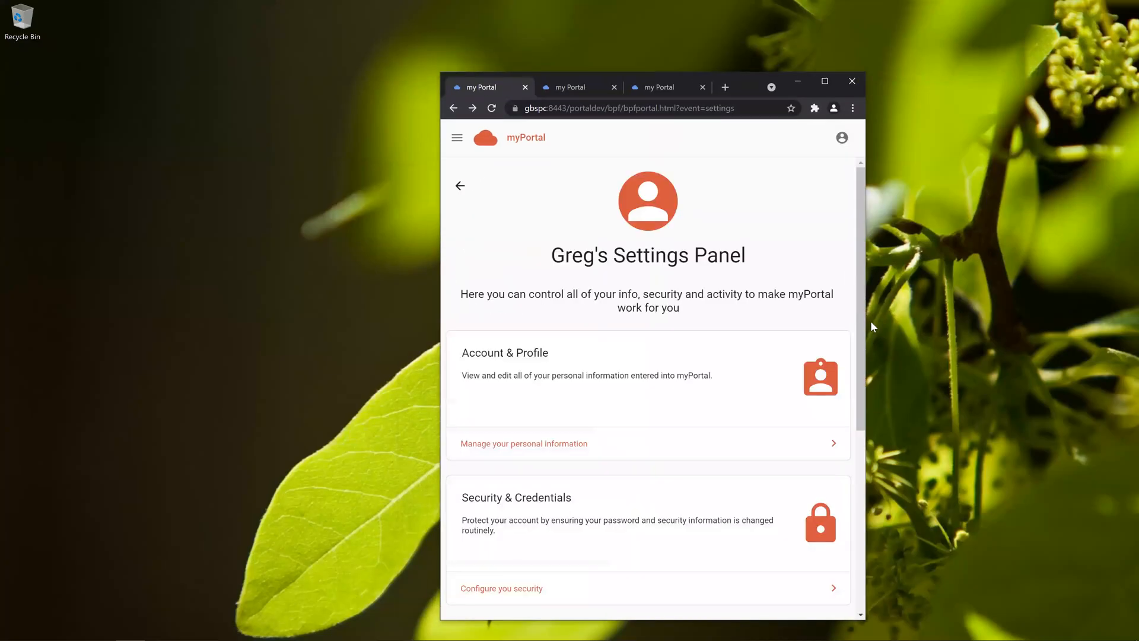
scroll(789, 334, "down", 1)
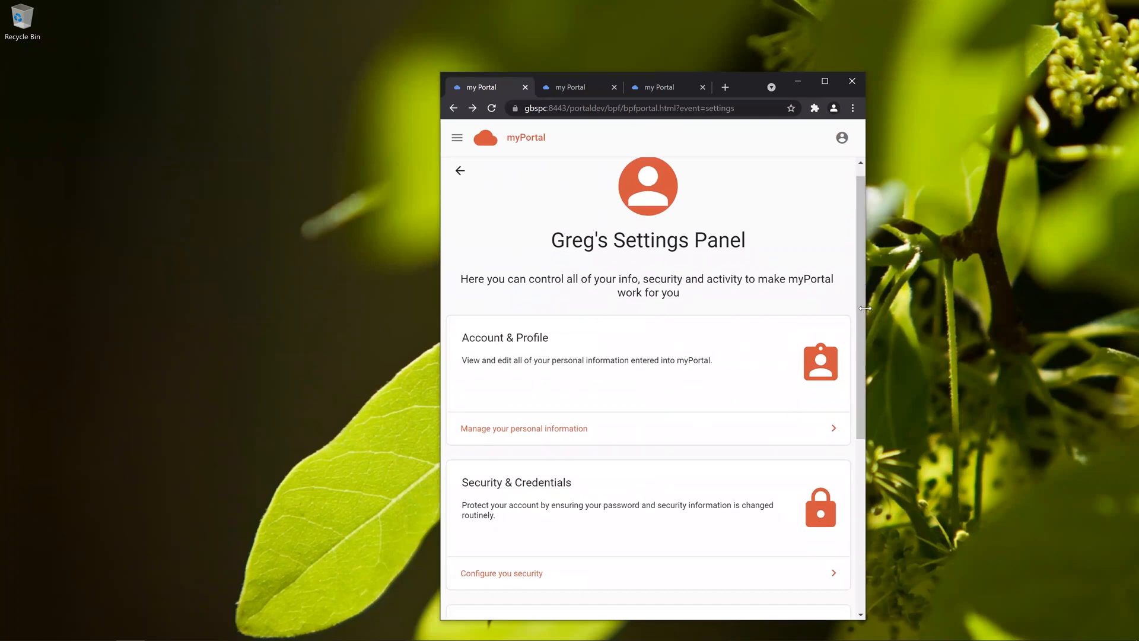
left_click_drag(865, 308, 1060, 287)
double_click(821, 77)
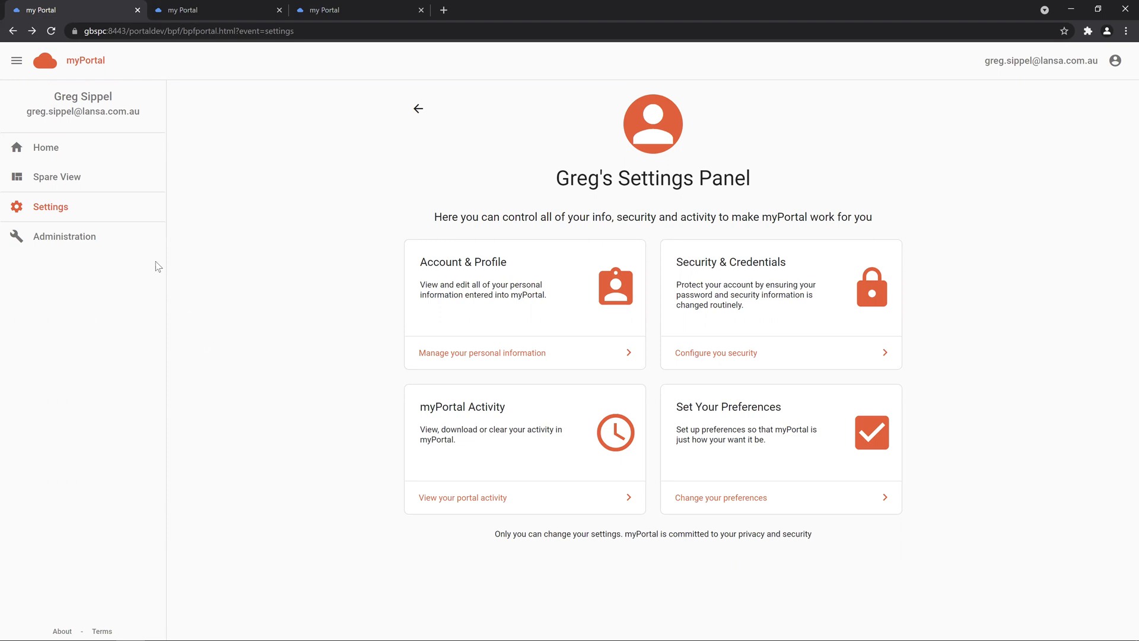
left_click(675, 493)
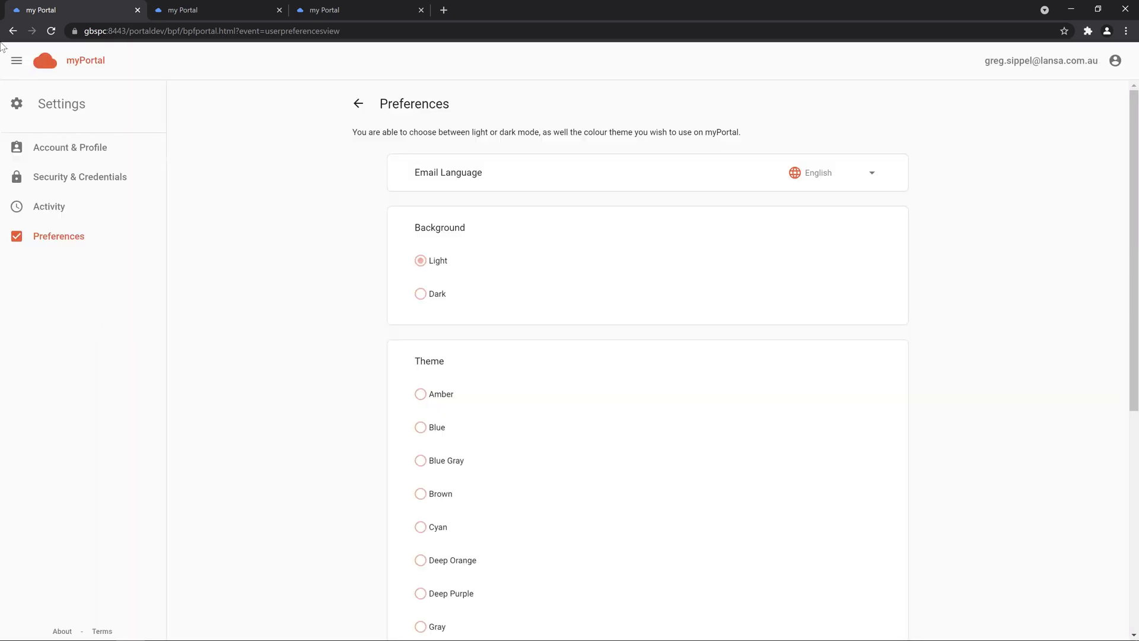
Step: Return to the myPortal home page and open Administration
left_click(51, 64)
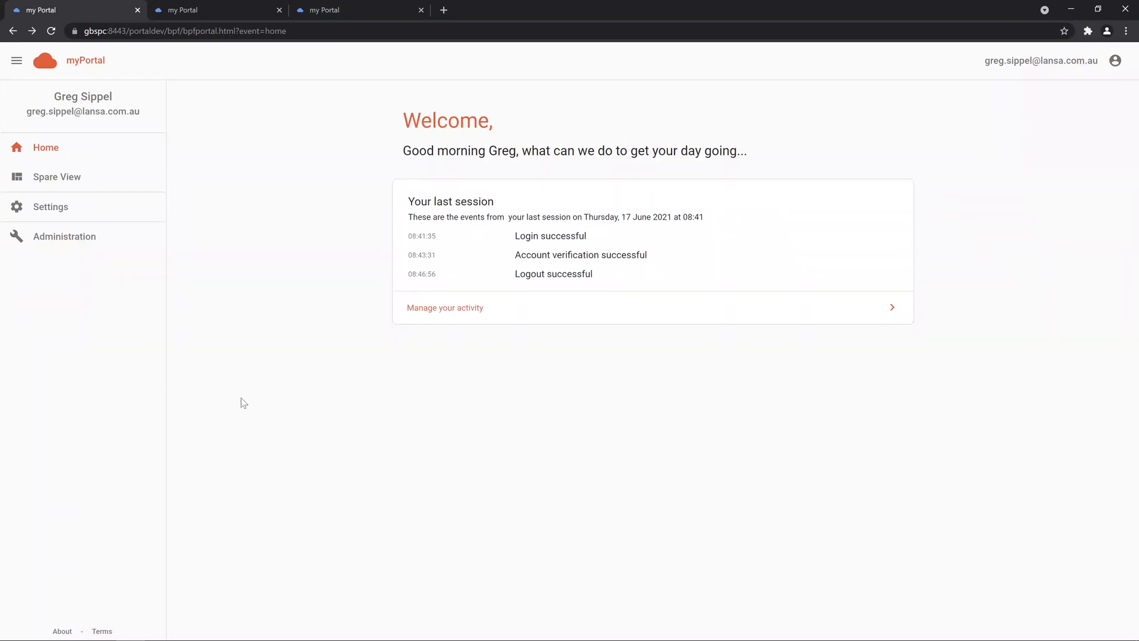
left_click(80, 237)
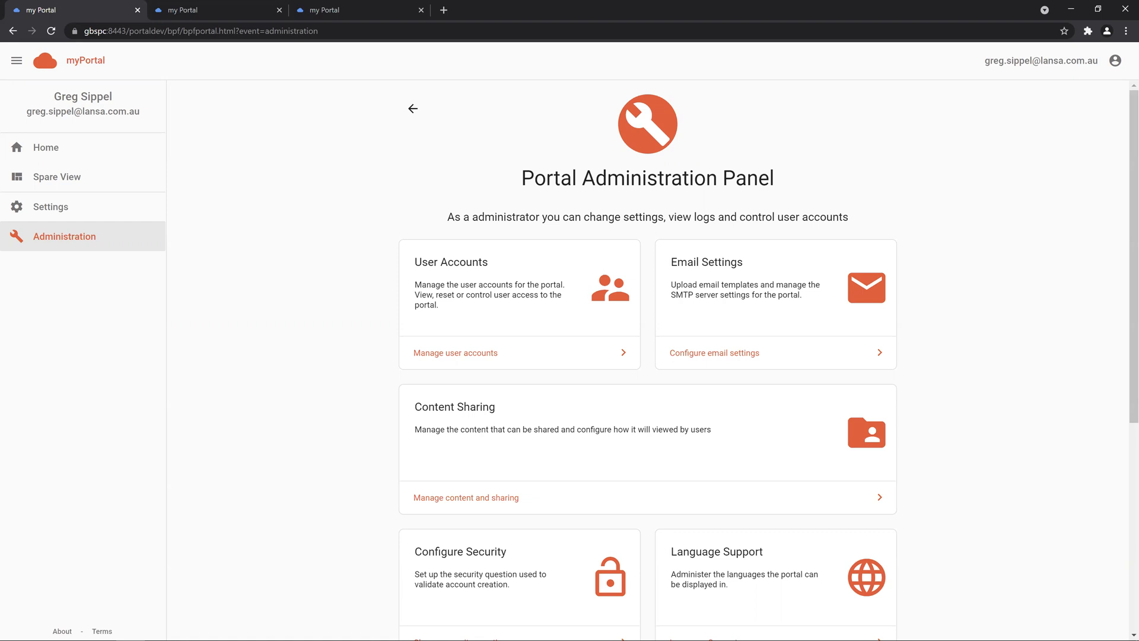
left_click(1066, 67)
left_click(1012, 158)
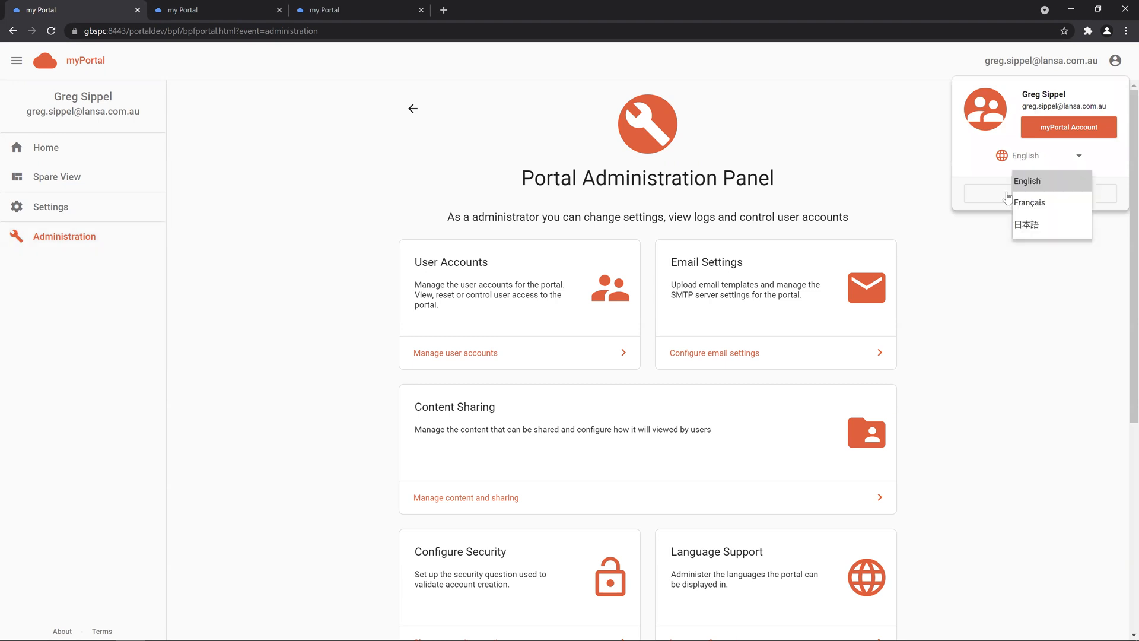
left_click(1029, 202)
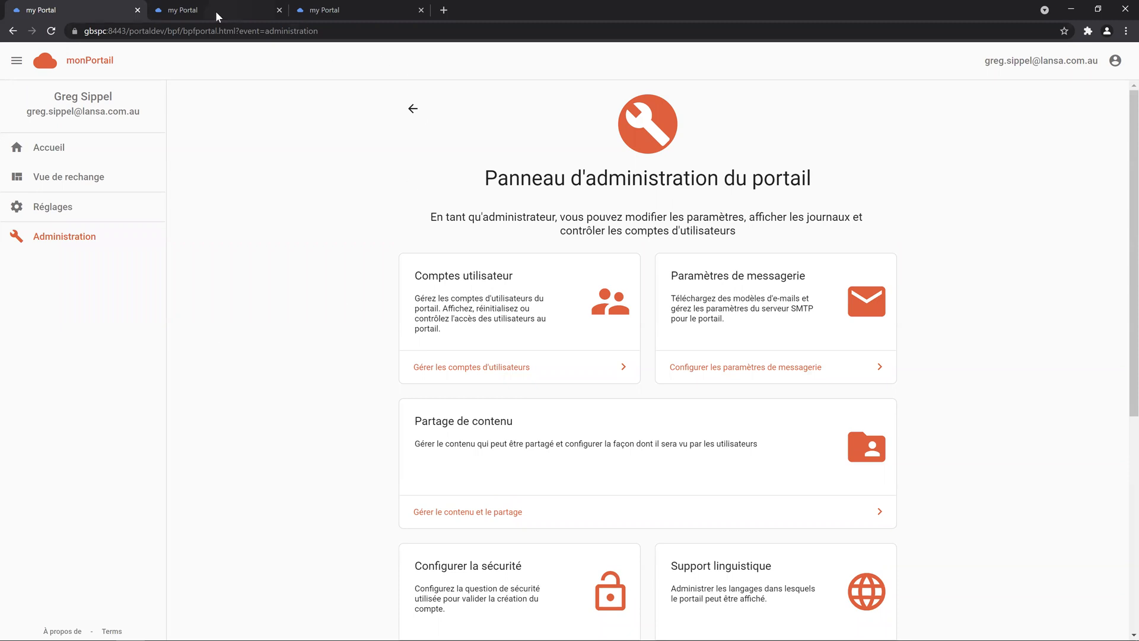
key("ctrl+Tab")
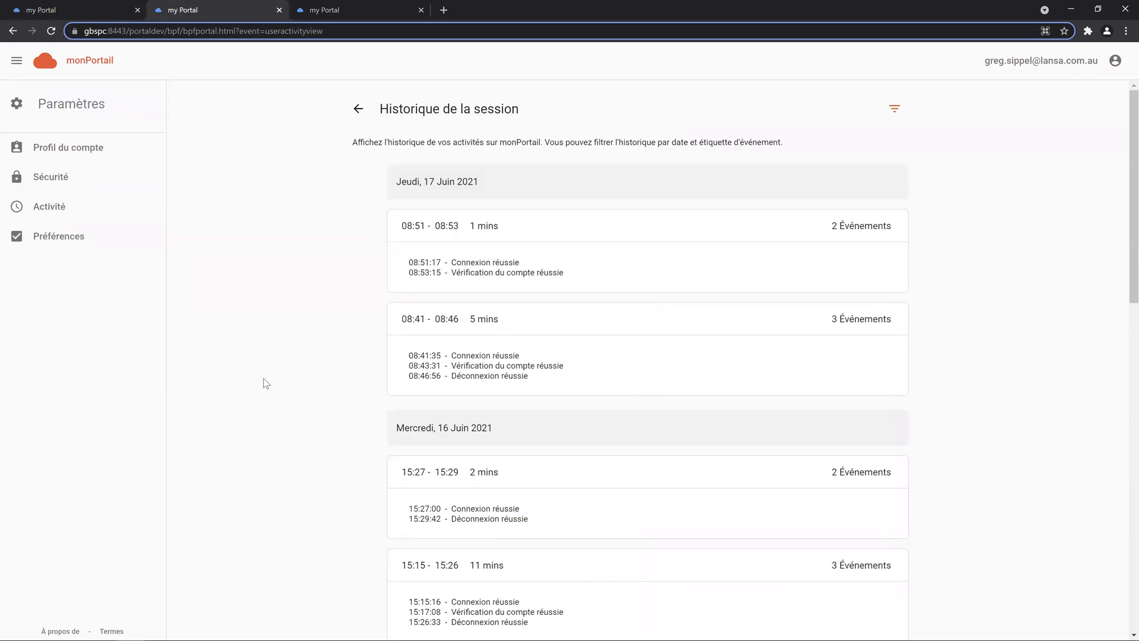
left_click(76, 7)
left_click(220, 14)
left_click(1060, 73)
left_click(1038, 159)
left_click(1033, 224)
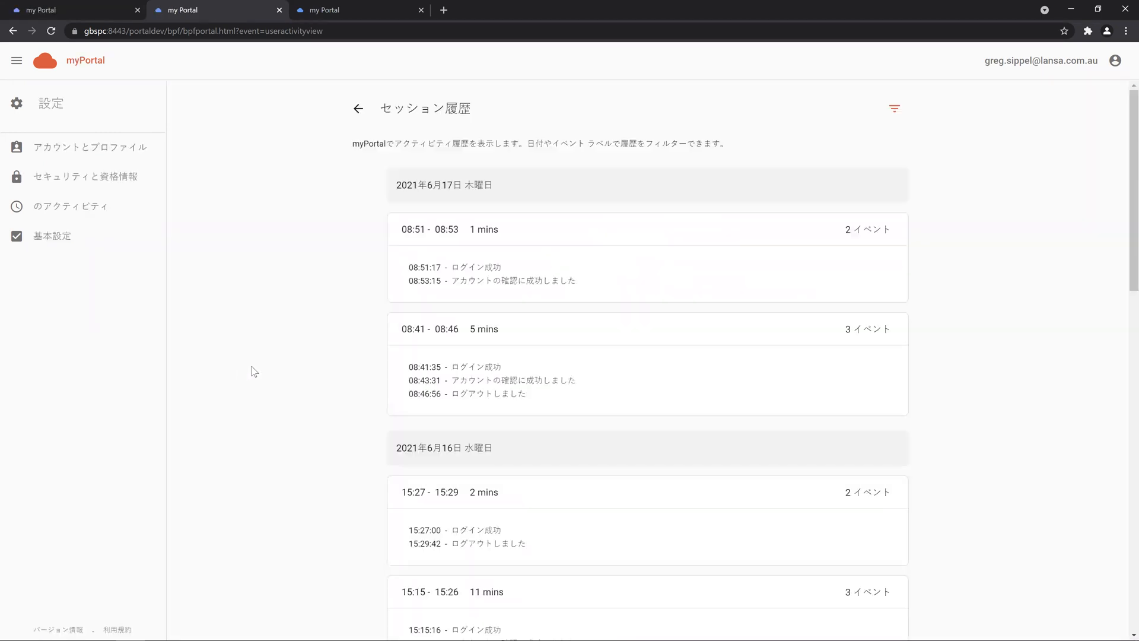
left_click(119, 10)
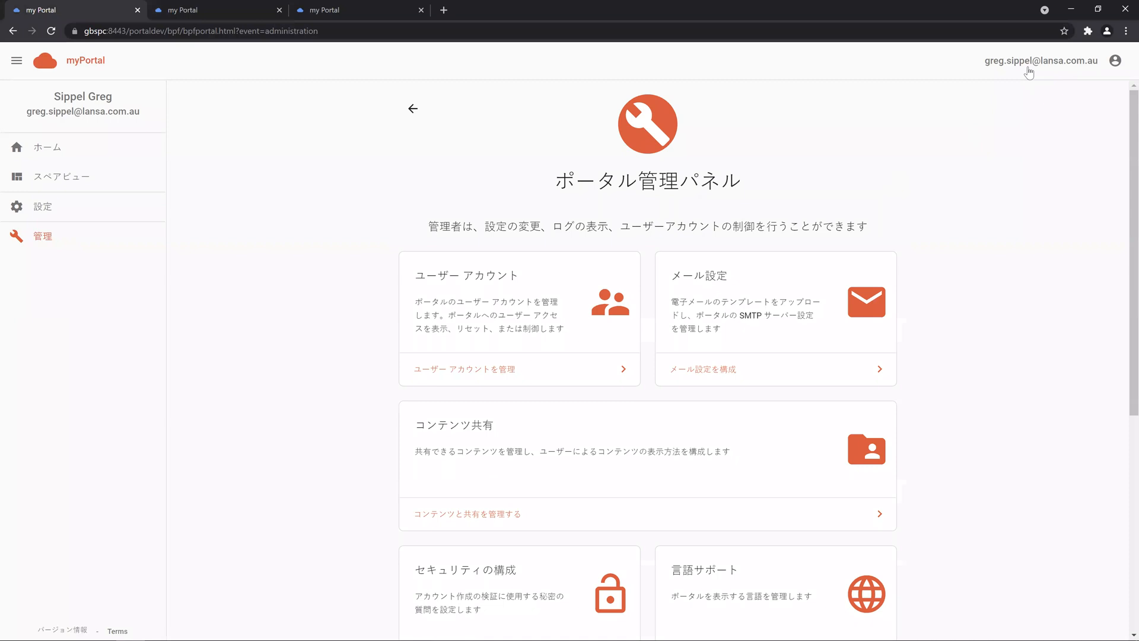
left_click(1029, 70)
left_click(1047, 154)
left_click(1036, 181)
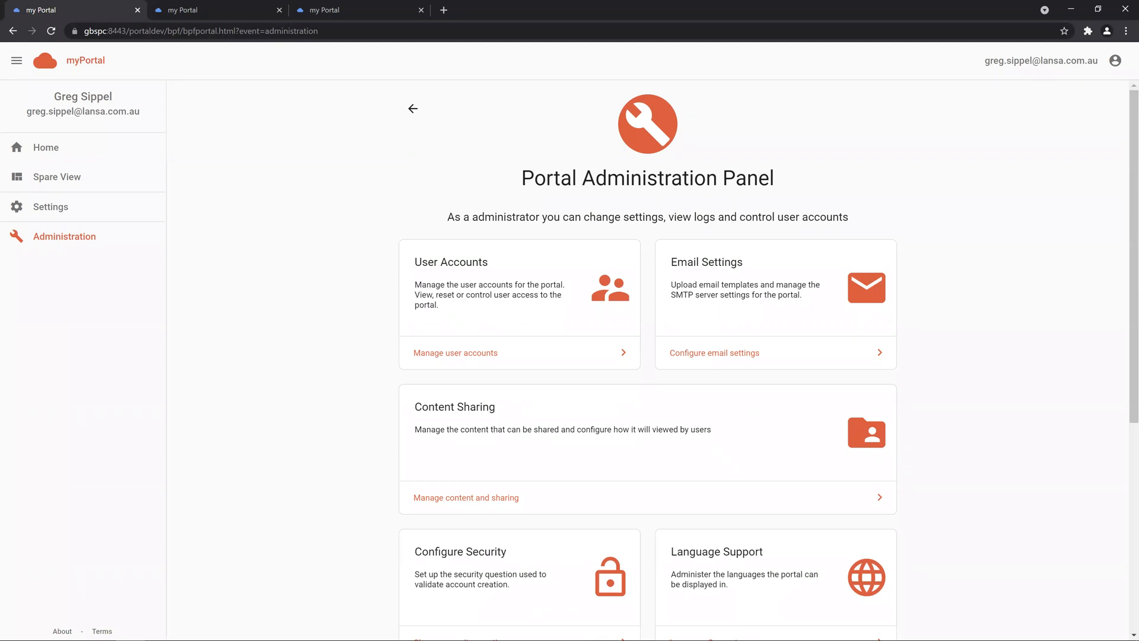
Step: Search user accounts for 'Test' and review the Newemail Test account details
left_click(492, 354)
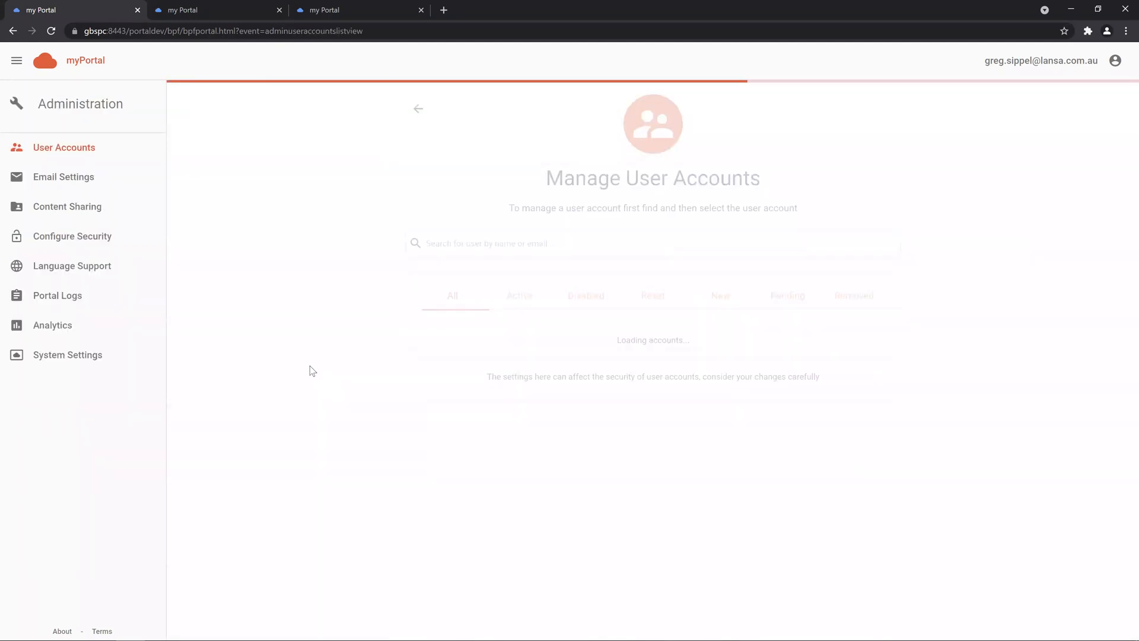
left_click(484, 241)
type("Test")
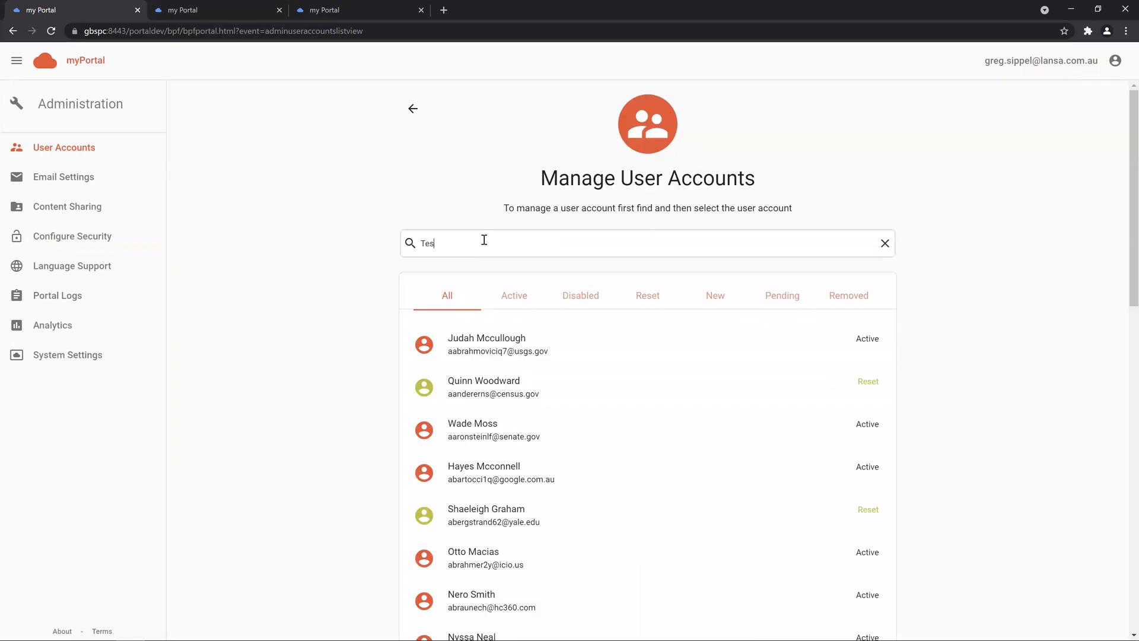
key("Return")
left_click(552, 514)
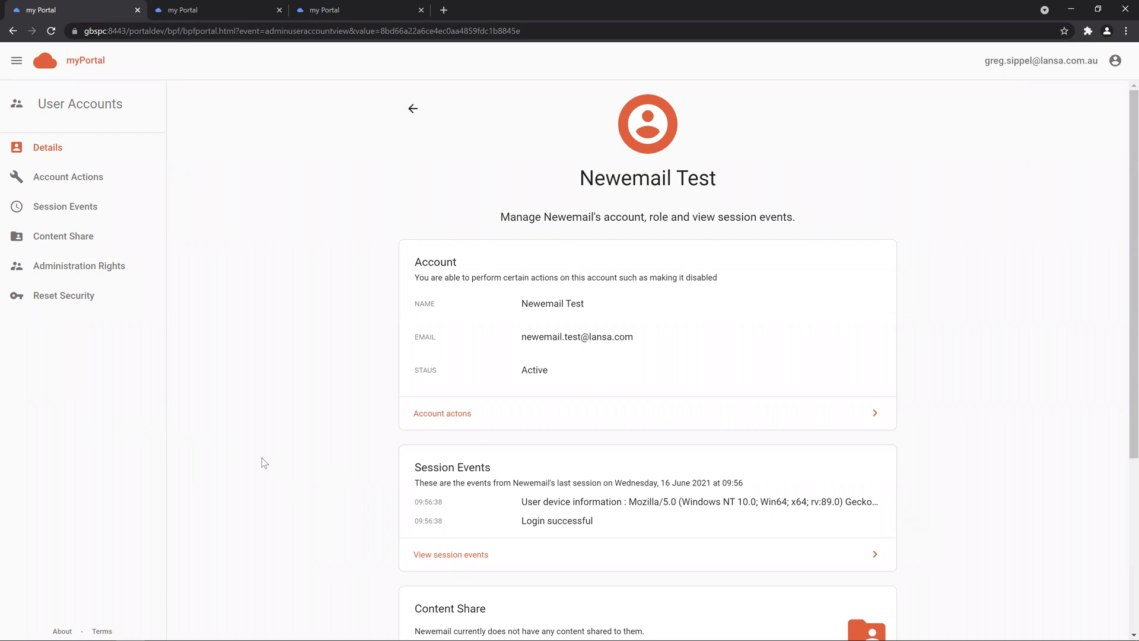
scroll(262, 458, "down", 4)
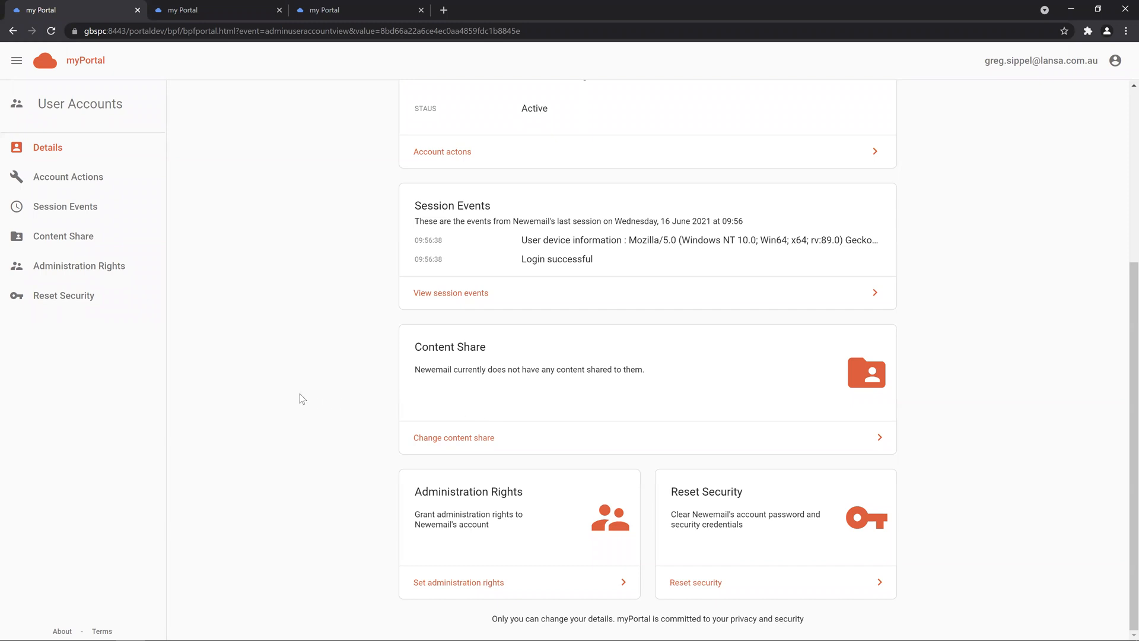
Step: Preview the SMTP testing email template under Email Settings, then open Content Sharing
left_click(13, 31)
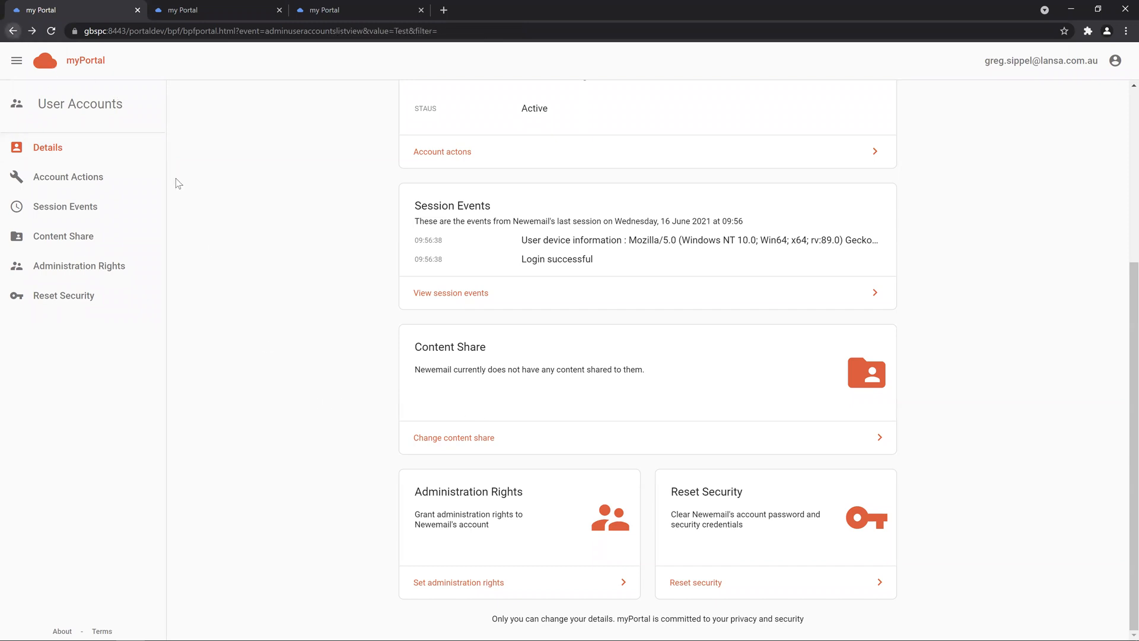
left_click(113, 183)
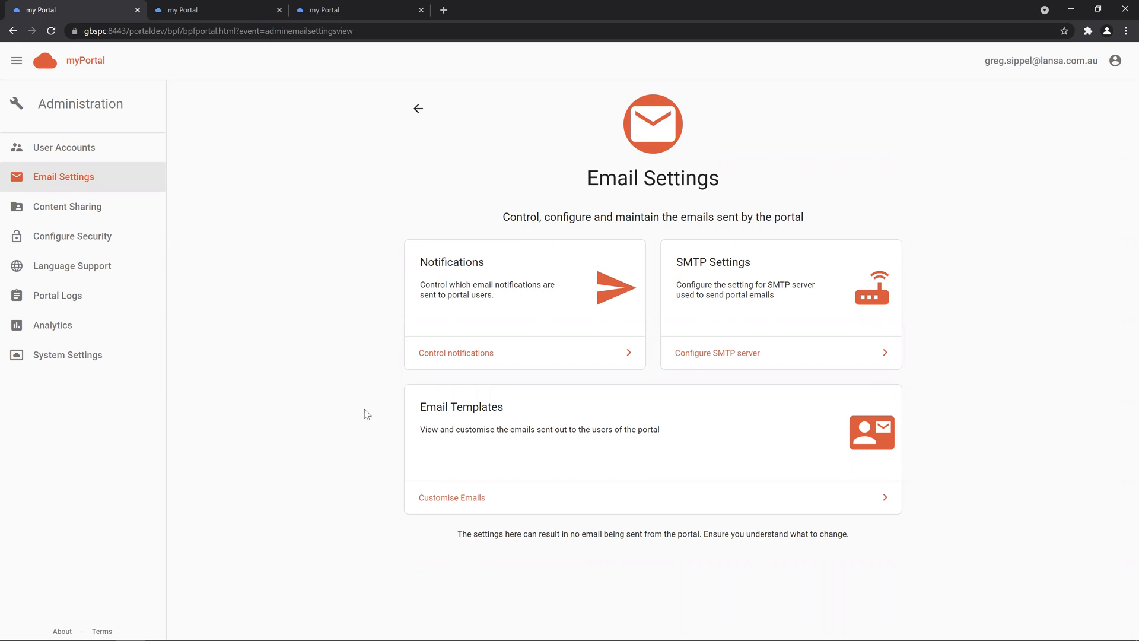
left_click(476, 492)
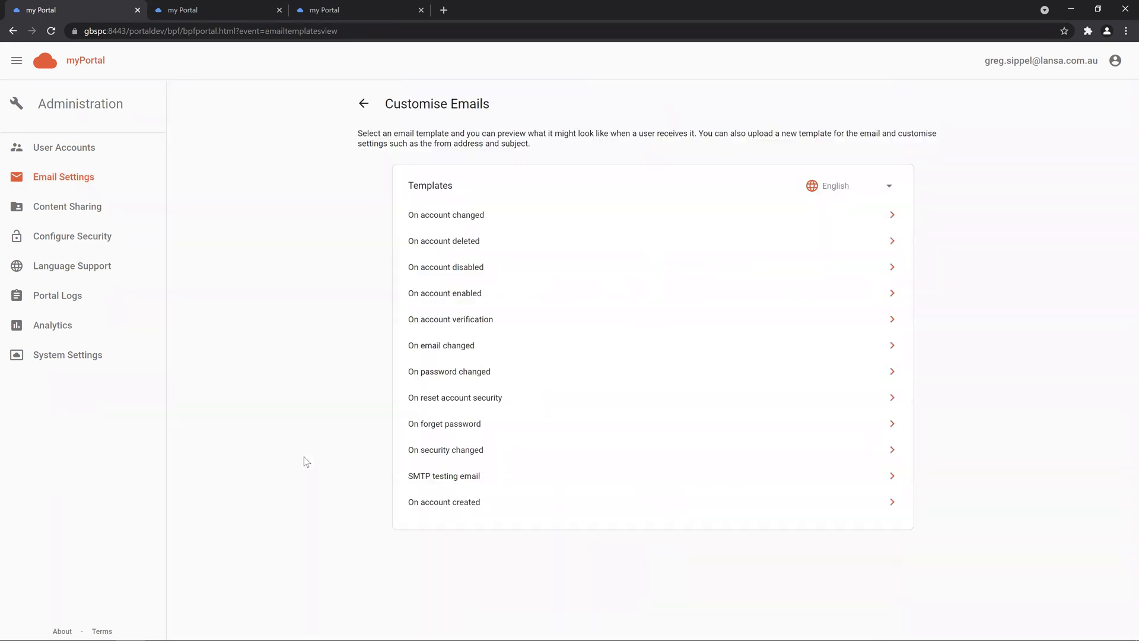
left_click(456, 475)
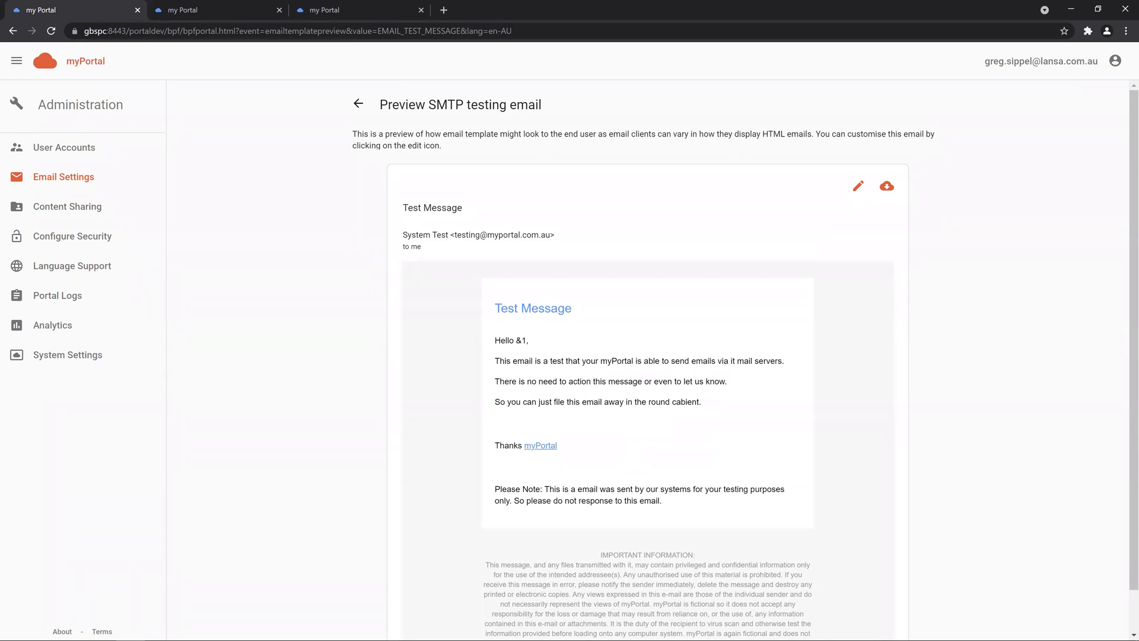
left_click(111, 208)
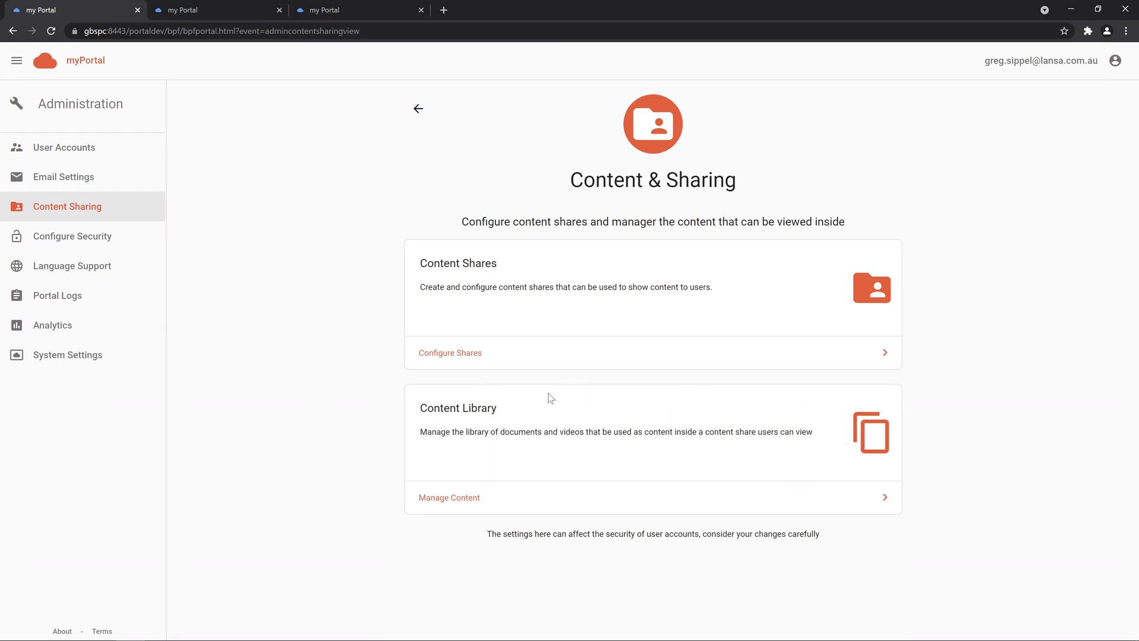
Step: Create a new content share named 'New Share'
left_click(542, 363)
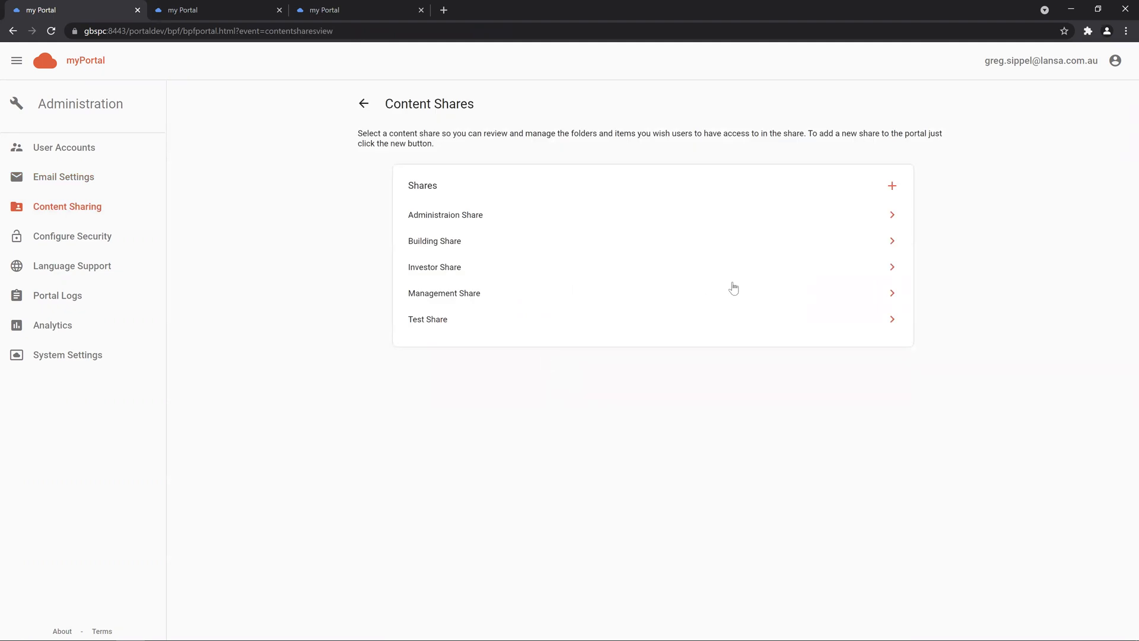
left_click(892, 185)
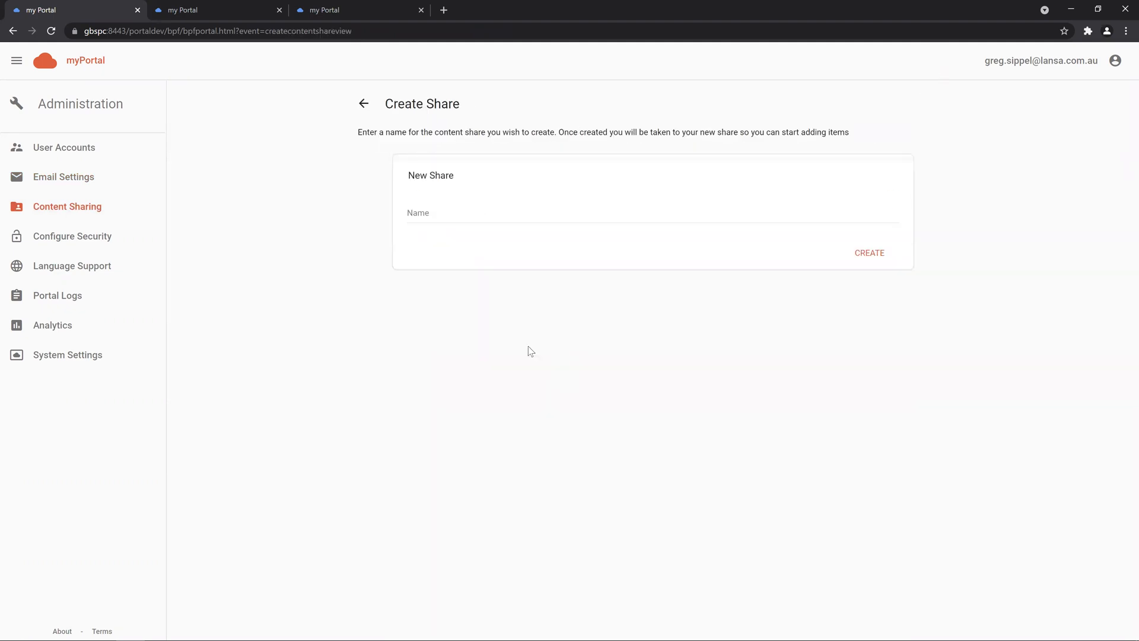
left_click(444, 209)
type("New ")
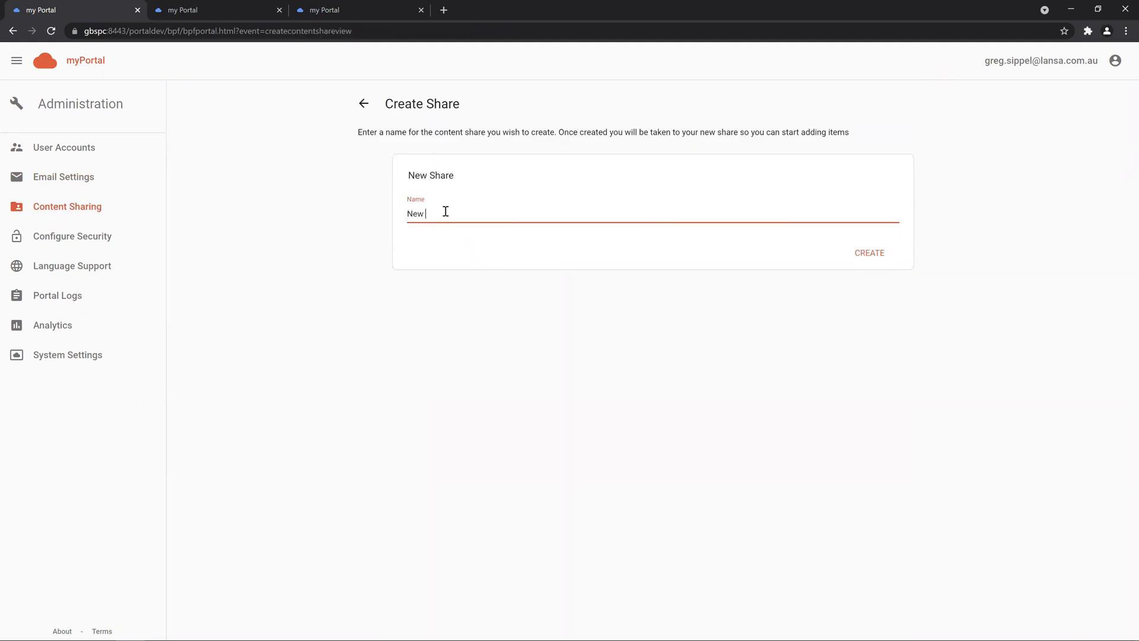
type("Share")
key("Return")
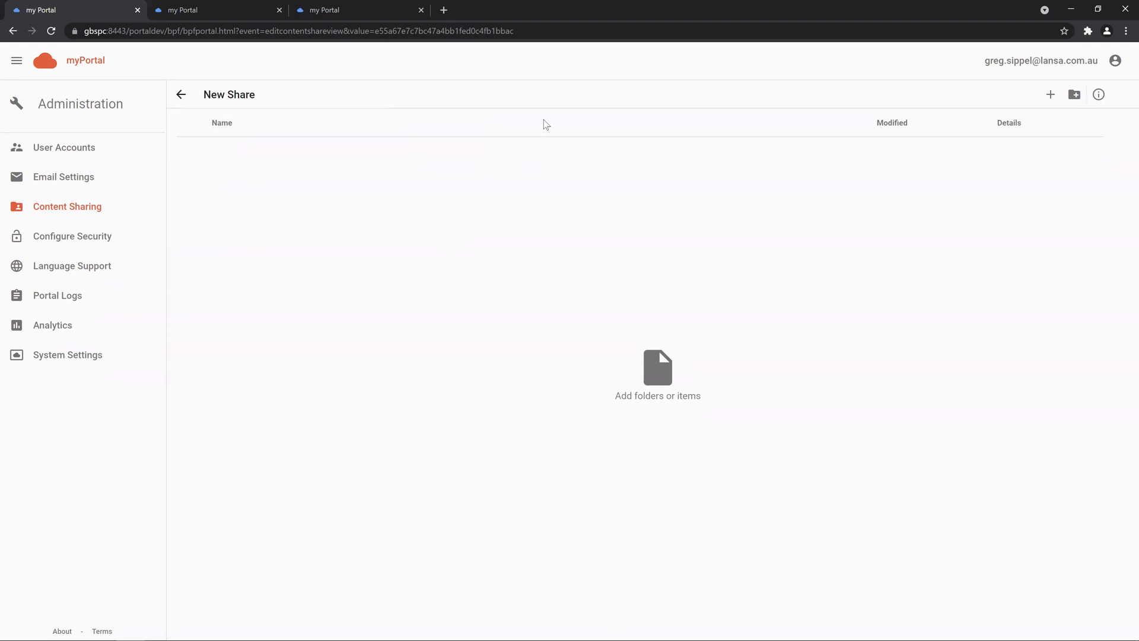
Step: Search the content library for 'PDF' and add all PDF results to the share
left_click(1051, 94)
left_click(457, 235)
type("PDF")
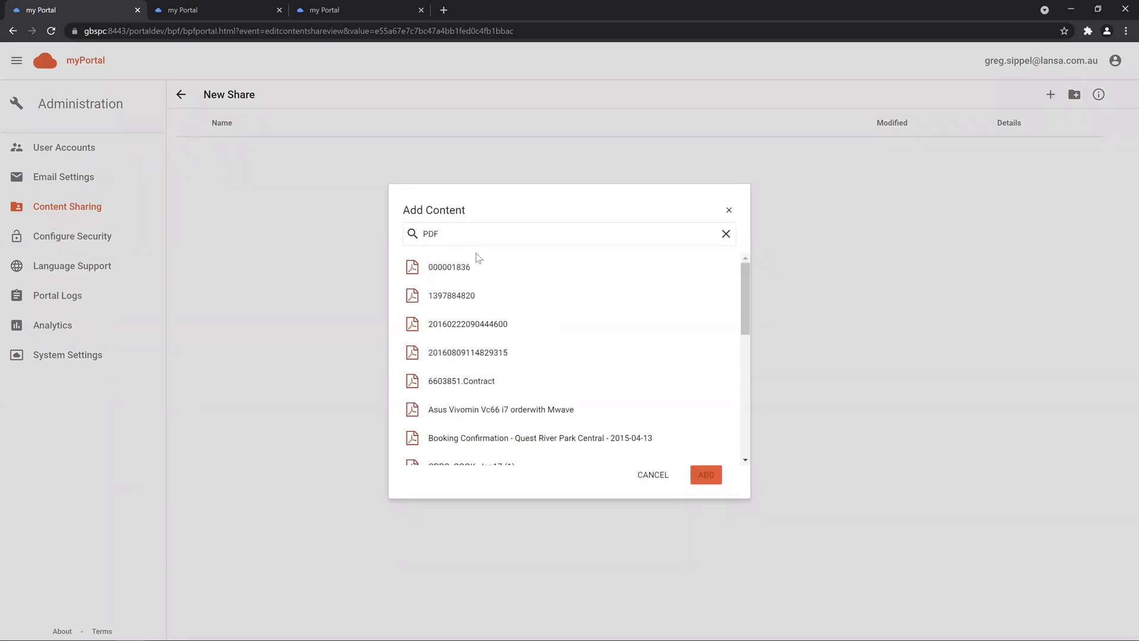
scroll(749, 285, "down", 1)
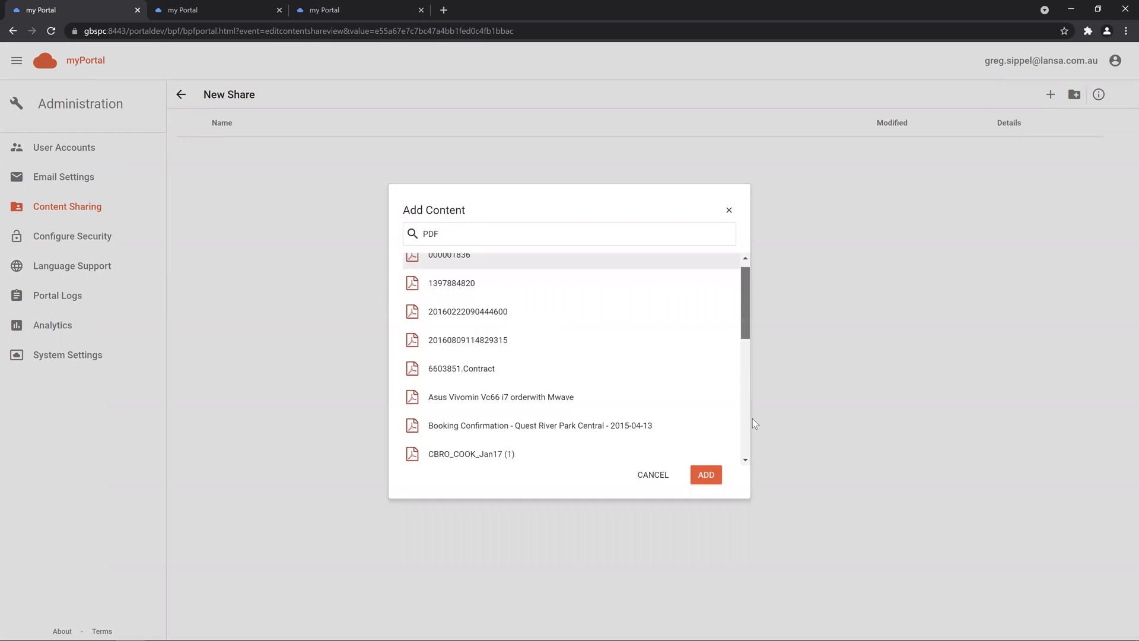
scroll(747, 418, "down", 6)
left_click(592, 455, "shift")
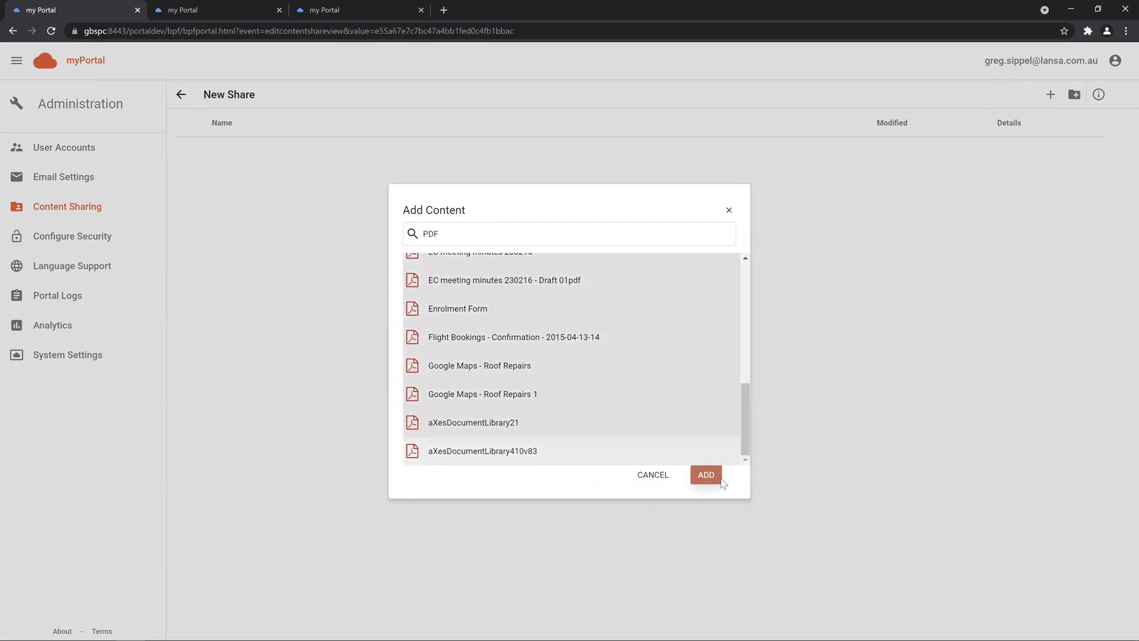
left_click(706, 475)
Step: Add the range of classic-car videos to the share
left_click(1045, 95)
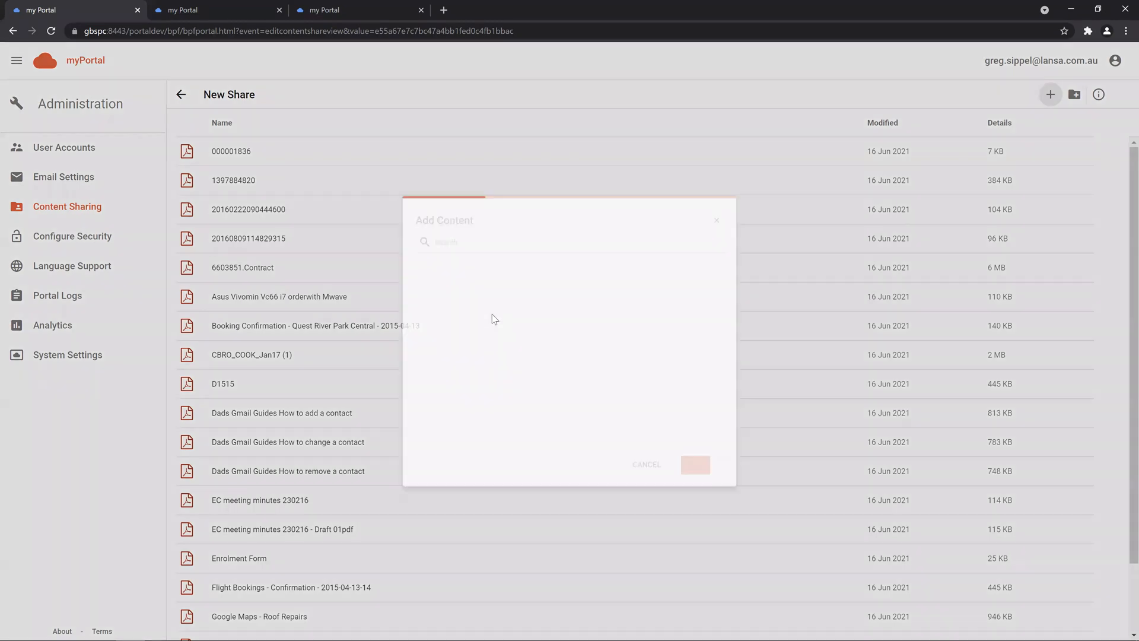
left_click_drag(745, 274, 745, 289)
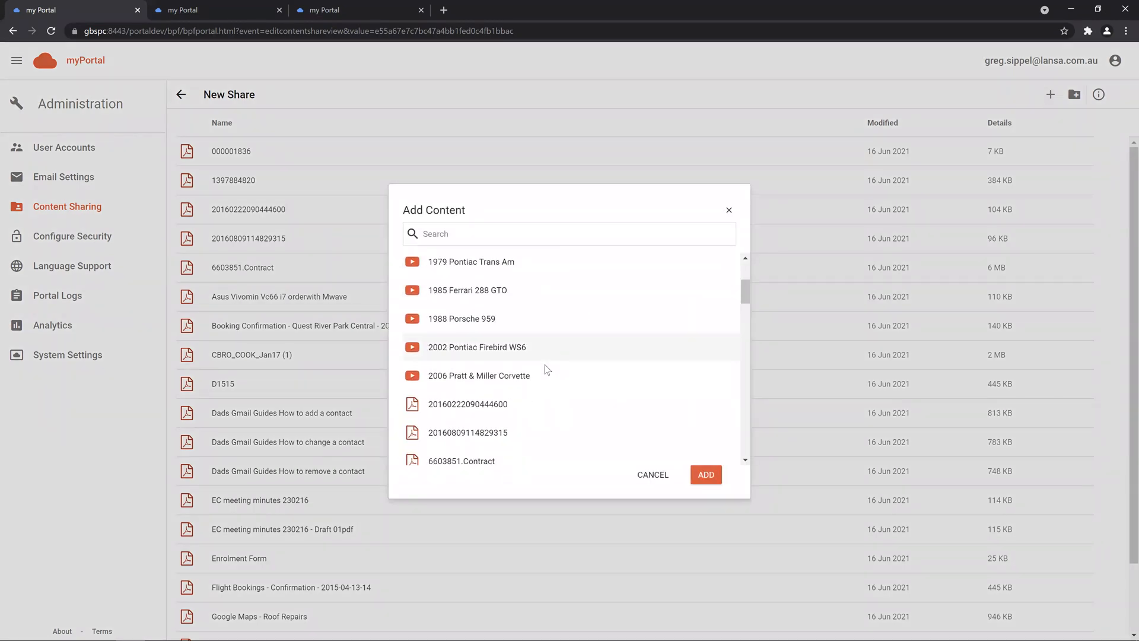
left_click(544, 366, "shift")
left_click(705, 474)
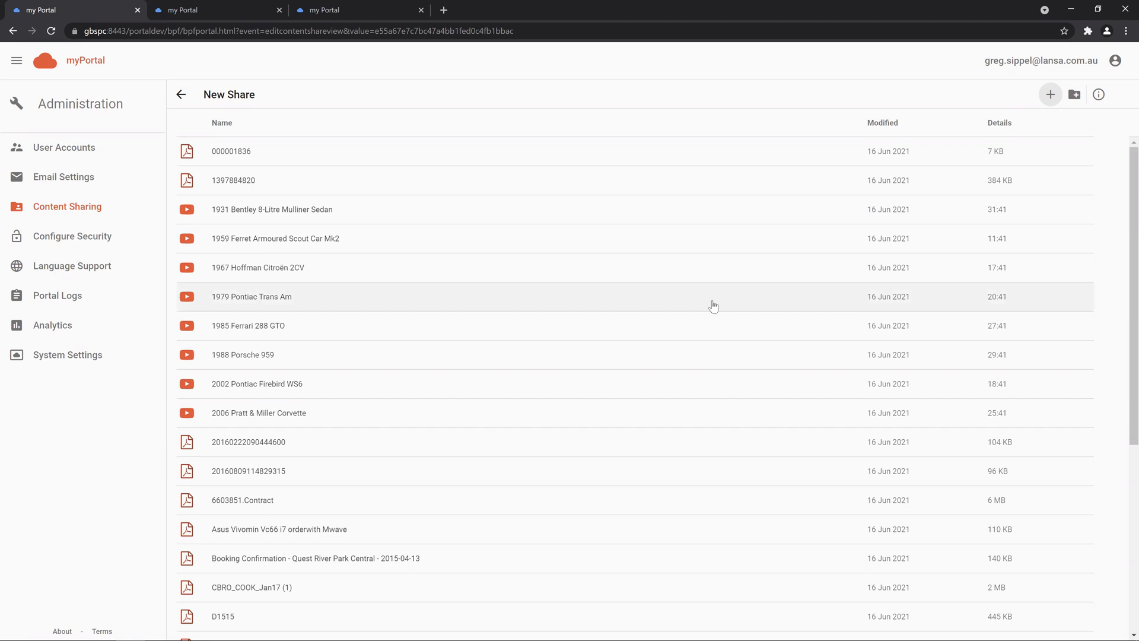
Step: Create two new folders in New Share named Videos and Documents
left_click(1074, 94)
type("Videos")
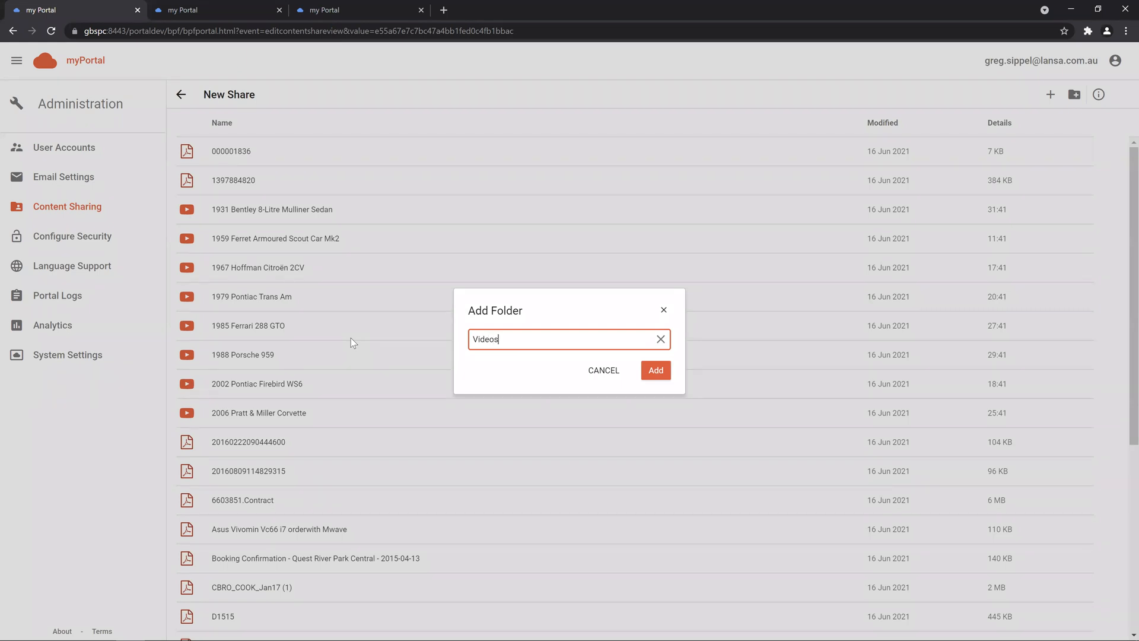
key("Return")
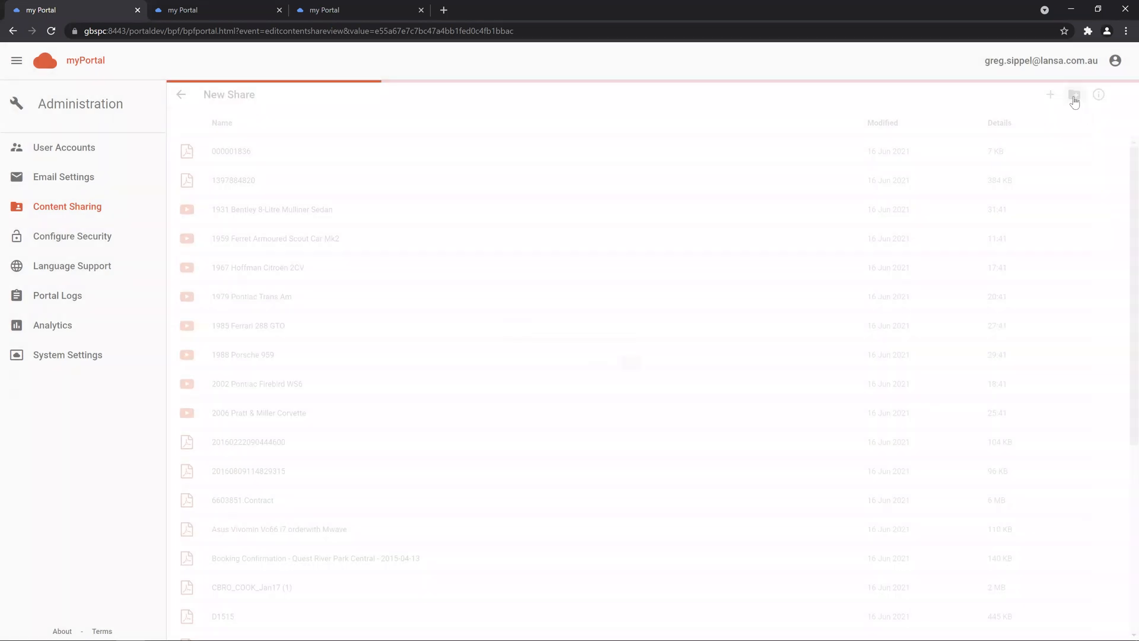
key("Return")
type("Dopcv")
type("uments")
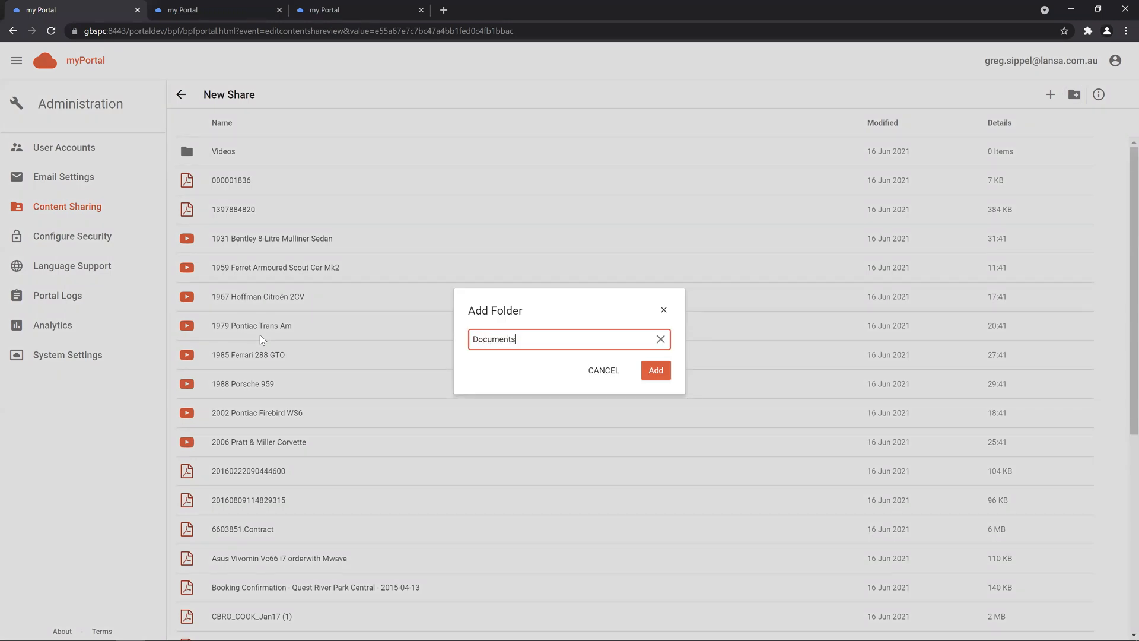
key("Return")
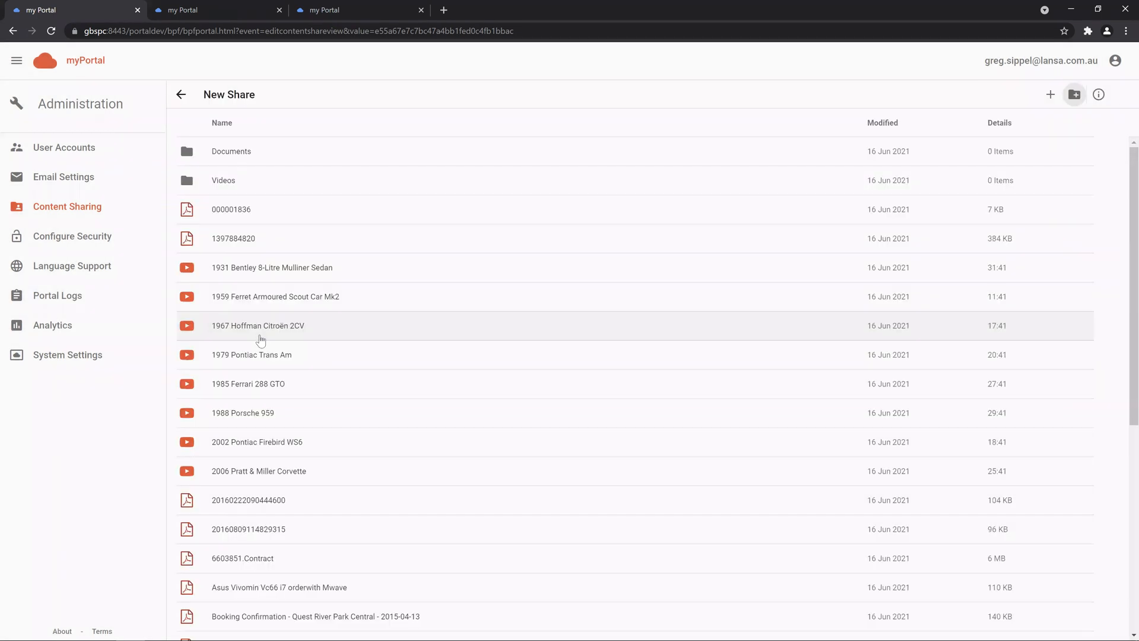
Step: Select the eight car videos from 1931 Bentley downward and start moving them
left_click(325, 267)
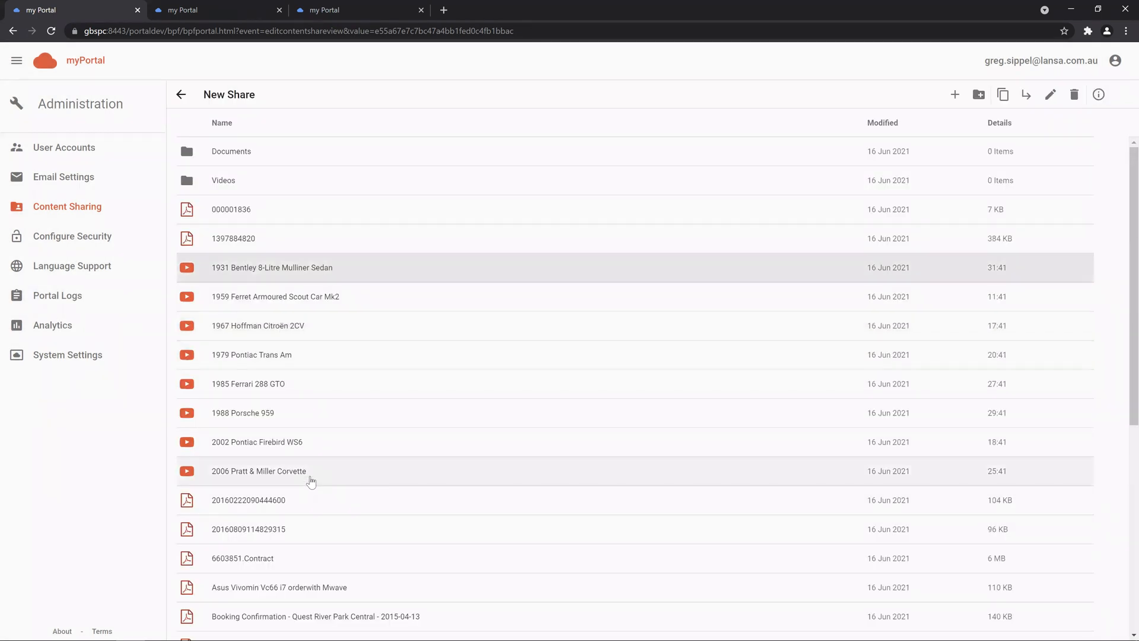
left_click(310, 471, "shift")
left_click(1051, 98)
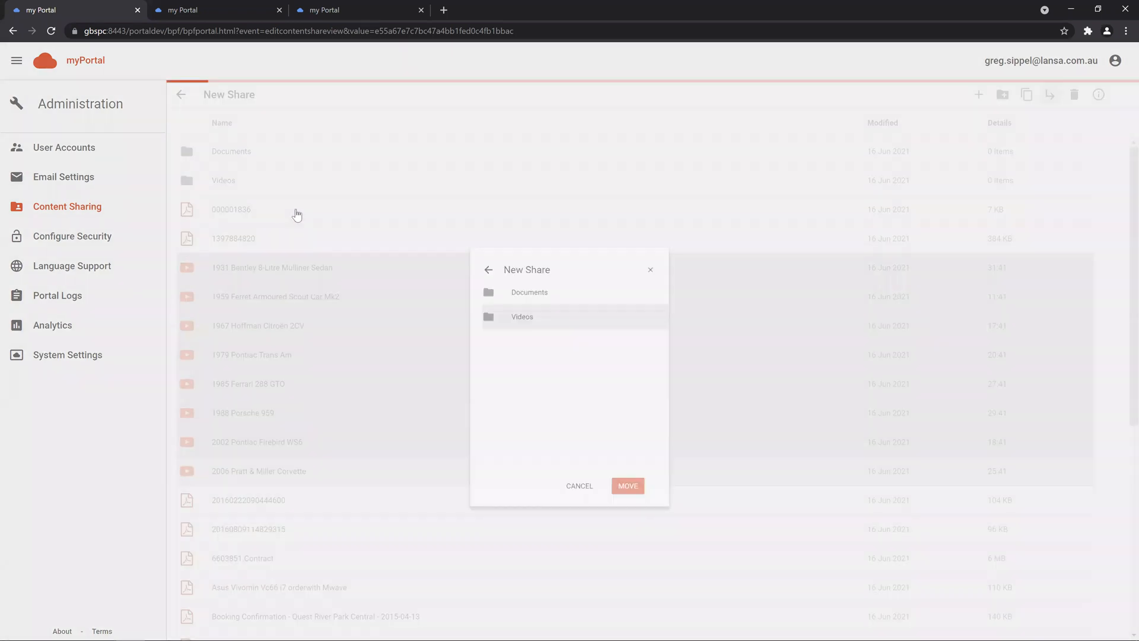
Step: Move the car videos into Videos and all PDF files into the Documents folder
left_click(297, 211)
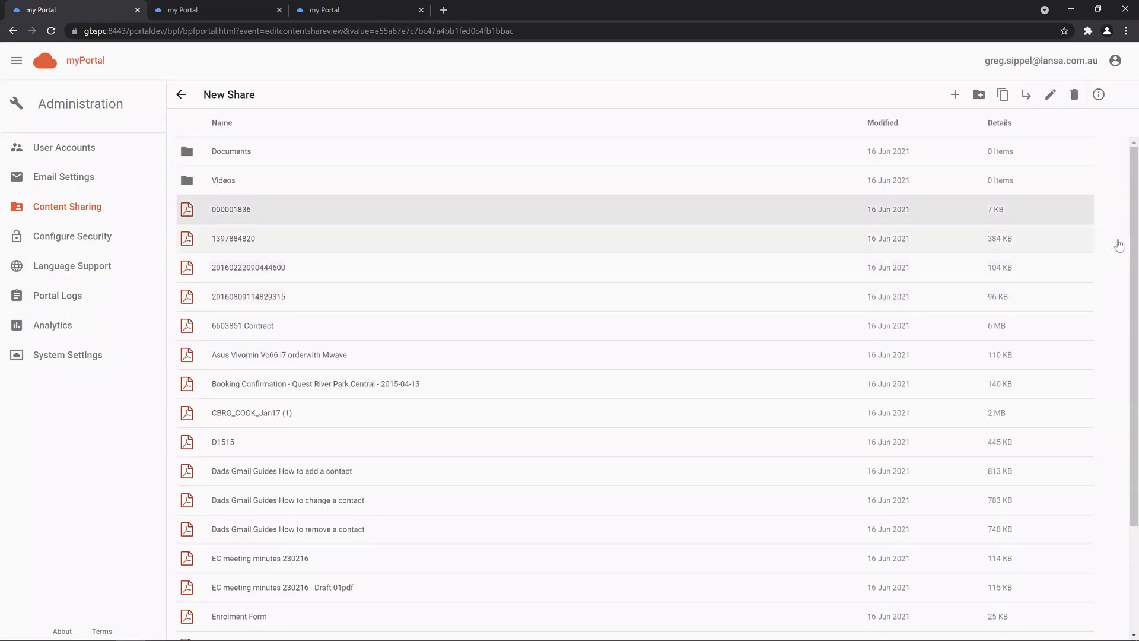
scroll(325, 506, "down", 2)
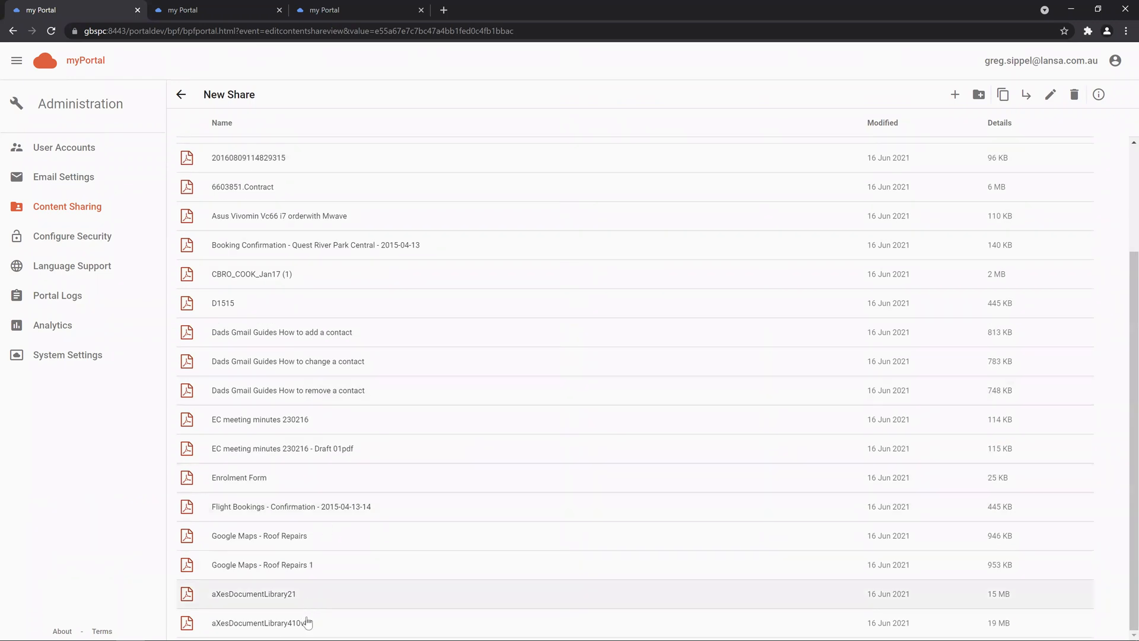
left_click(311, 620, "shift")
left_click(1050, 95)
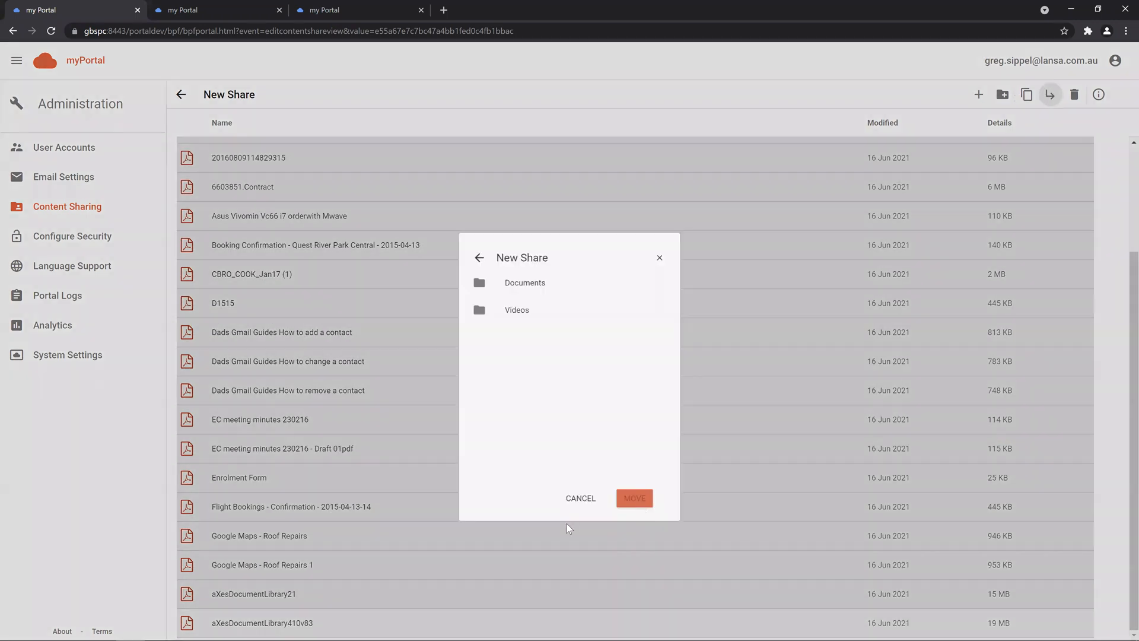
left_click(638, 504)
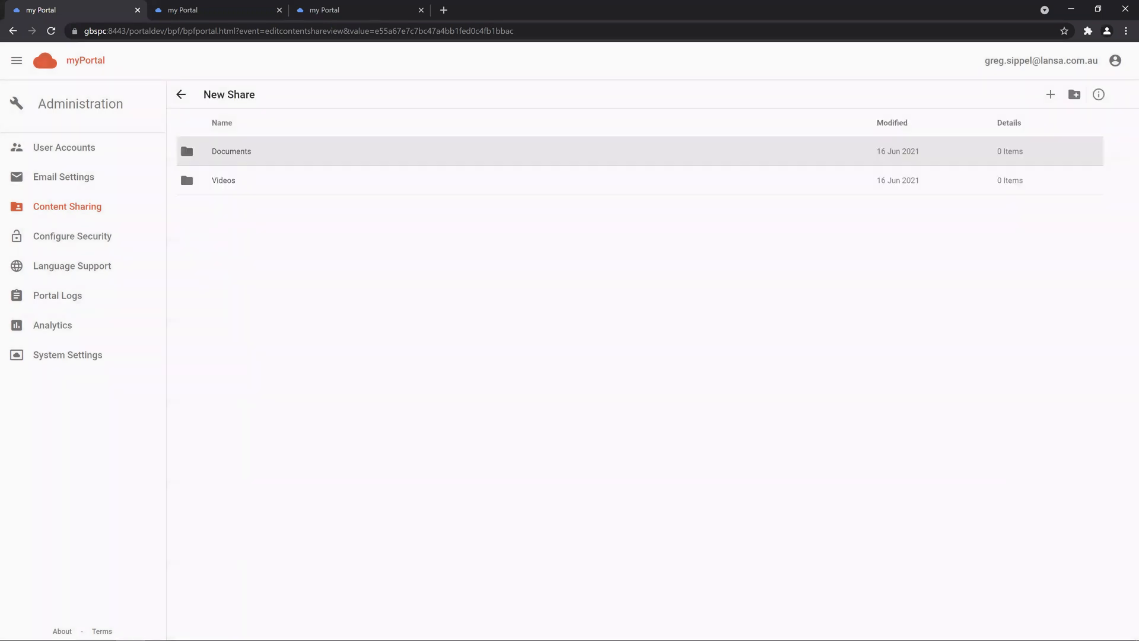
Step: Open the Videos folder, play and pause the 1931 Bentley video, then close its tab
double_click(265, 183)
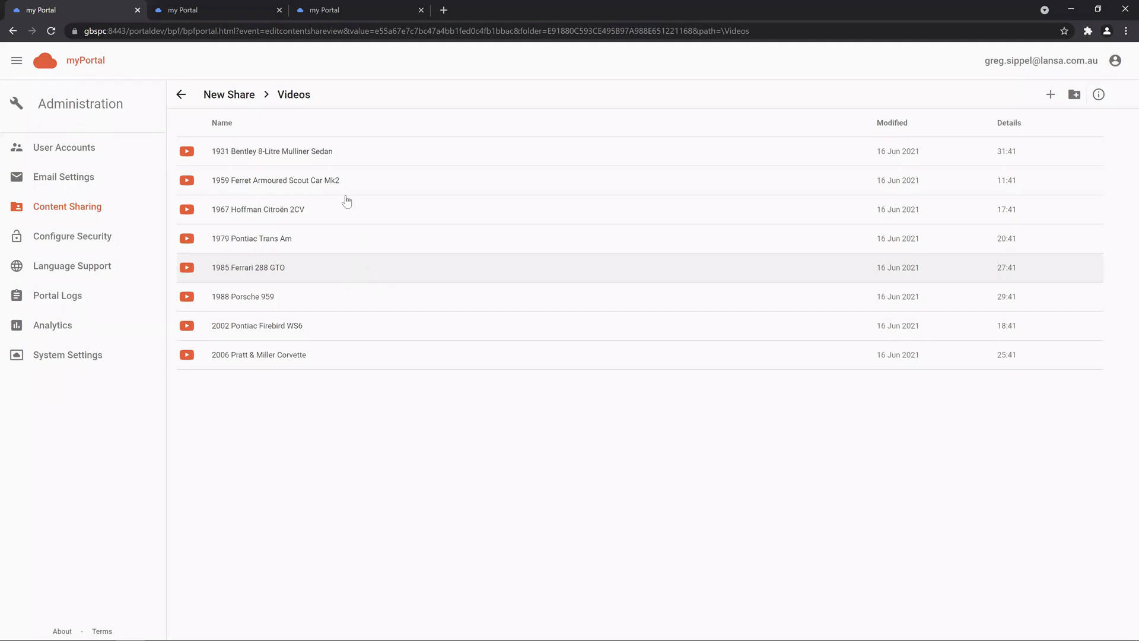
double_click(337, 154)
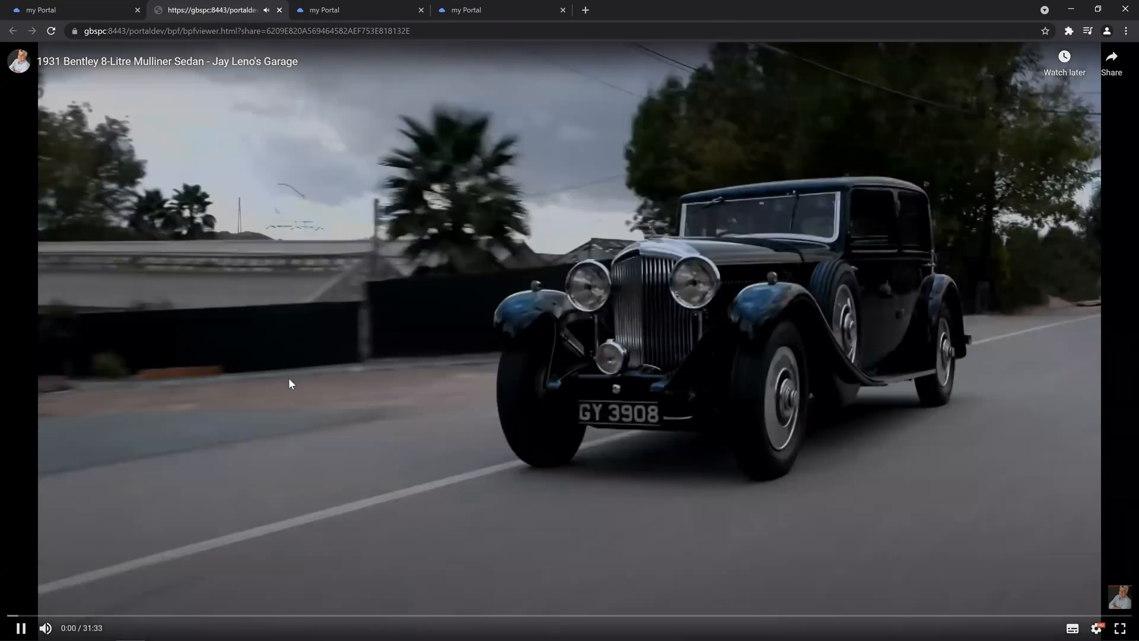
left_click(289, 377)
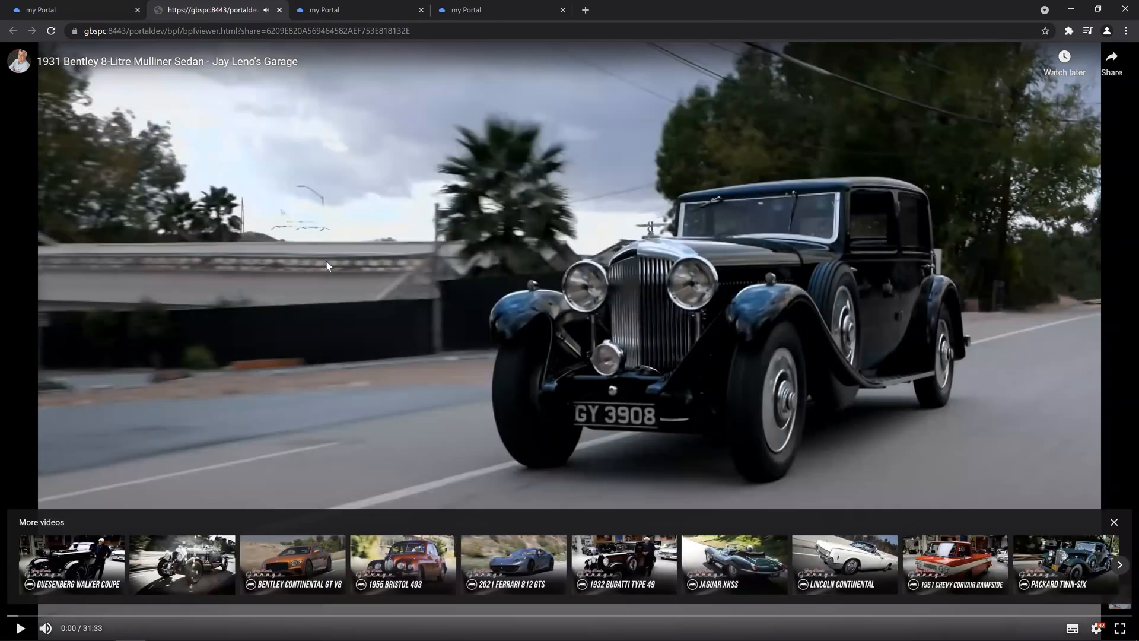
left_click(280, 10)
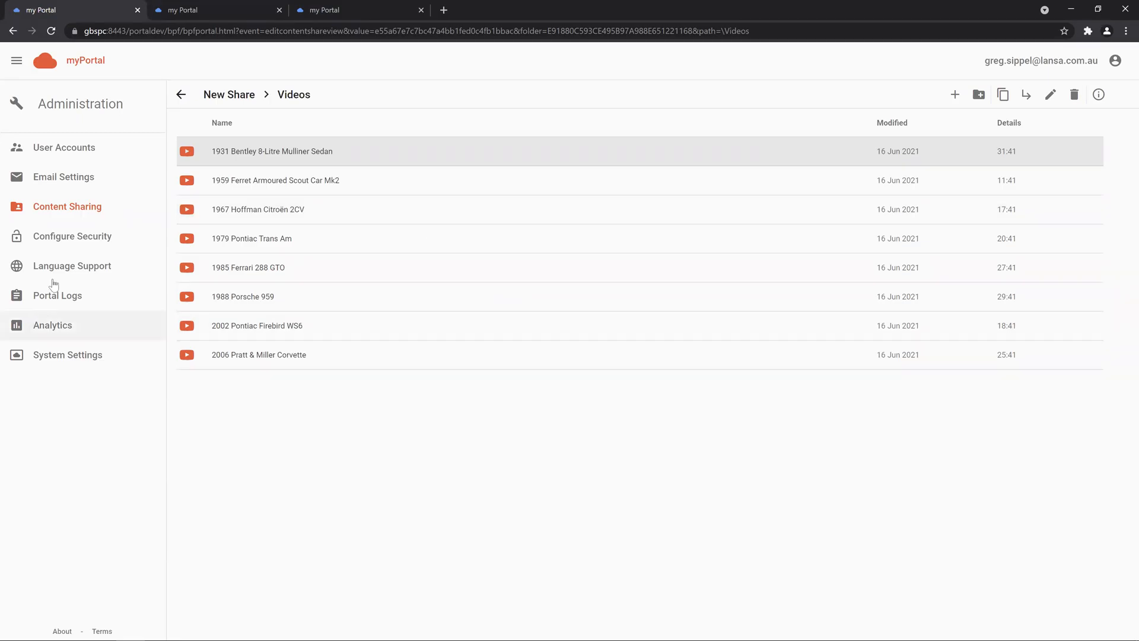
Step: Go through Configure Security to the Language Support administration page
left_click(71, 235)
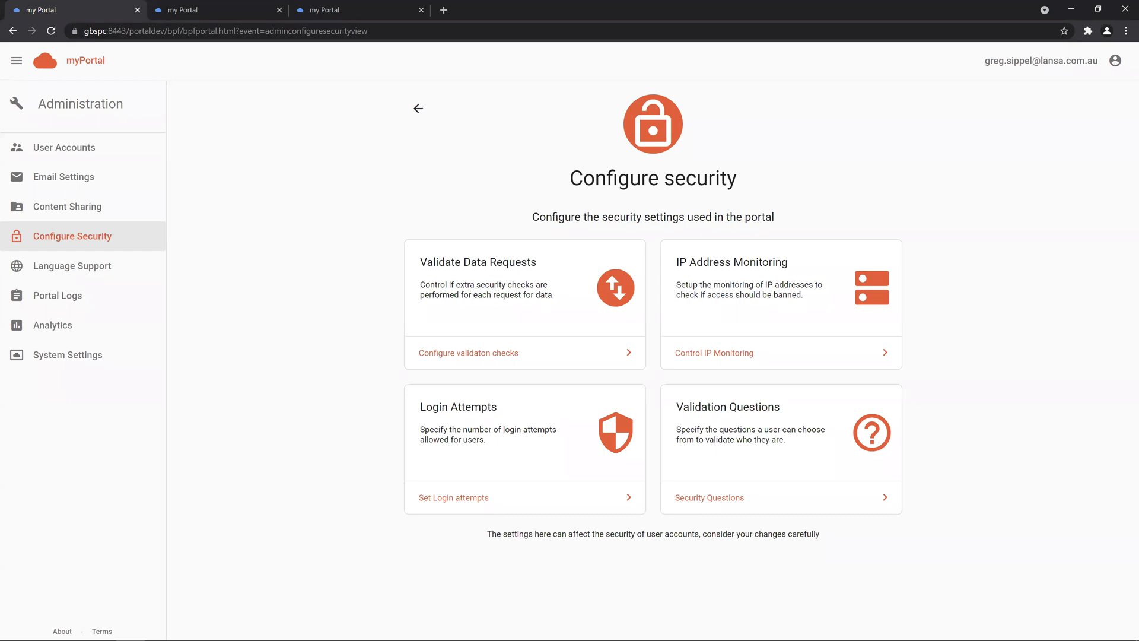
left_click(119, 267)
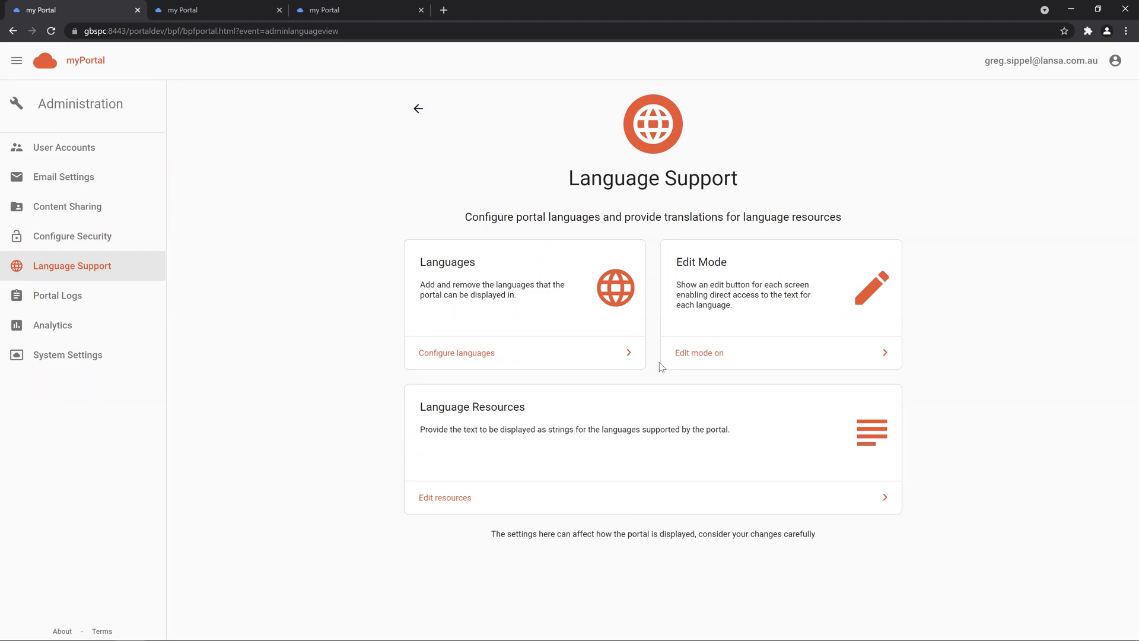
Step: Turn edit mode on and open the Spare View page's editable Example View strings
left_click(774, 355)
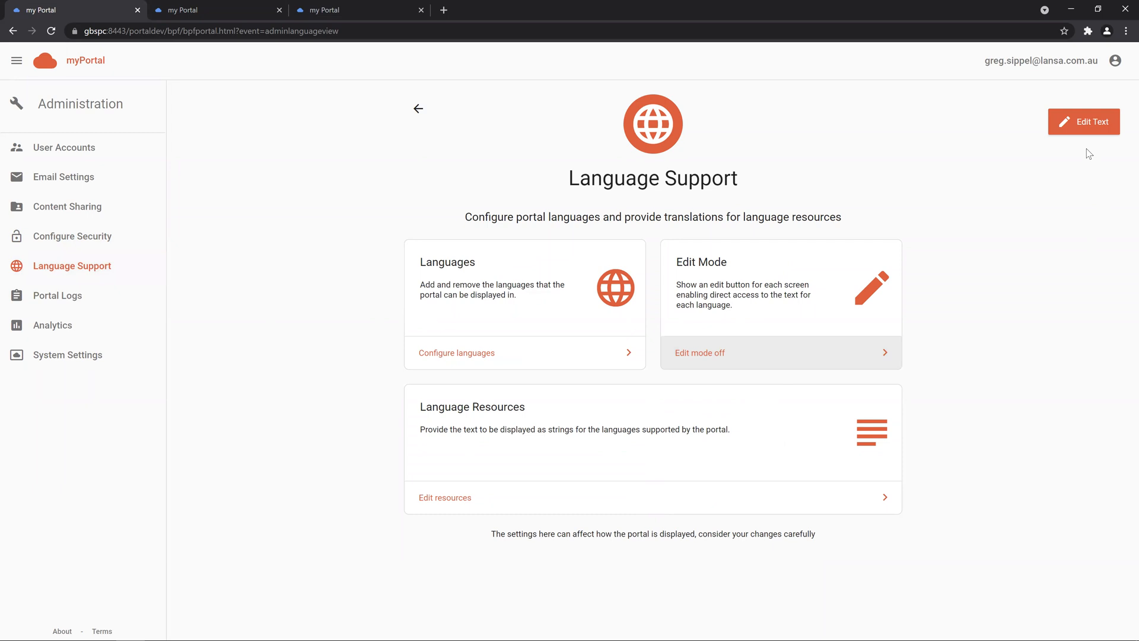
left_click(67, 62)
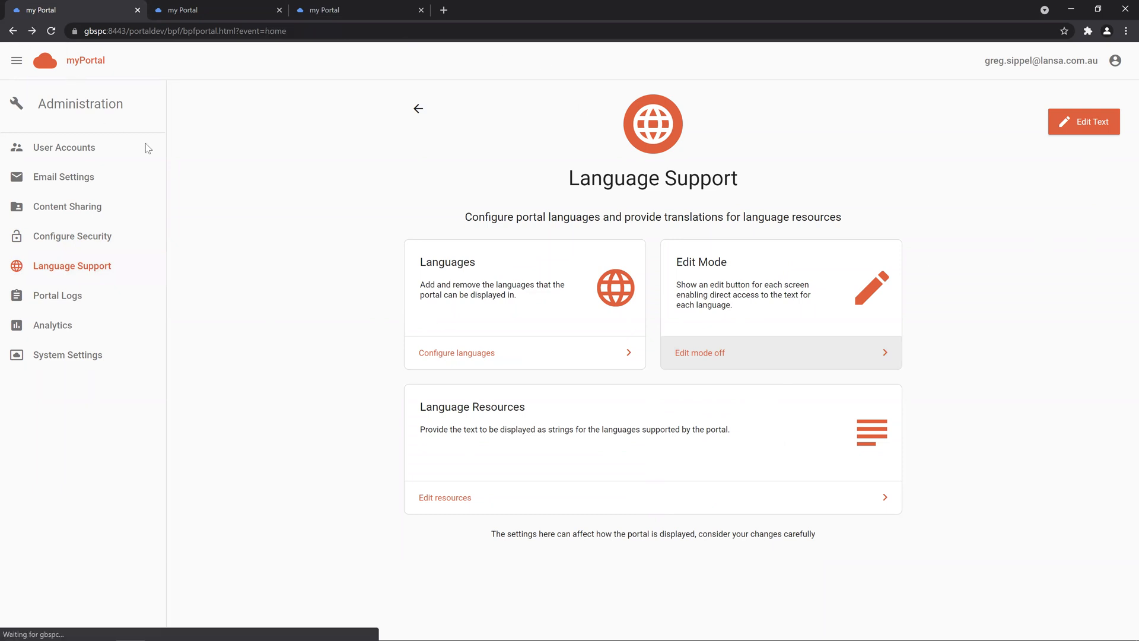
left_click(95, 177)
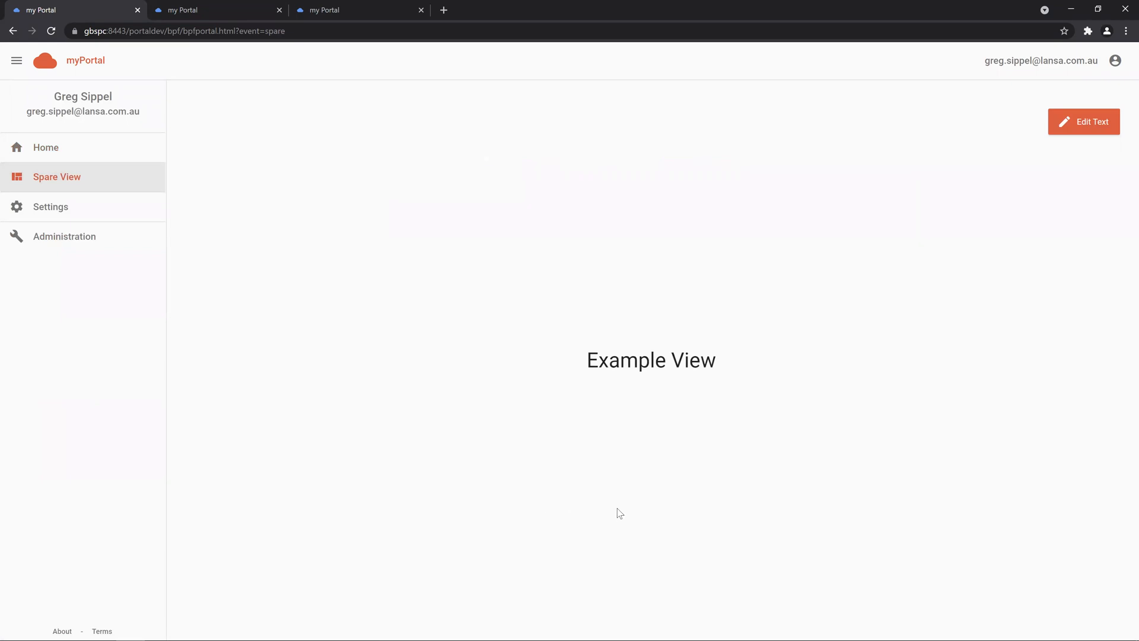
left_click(1081, 134)
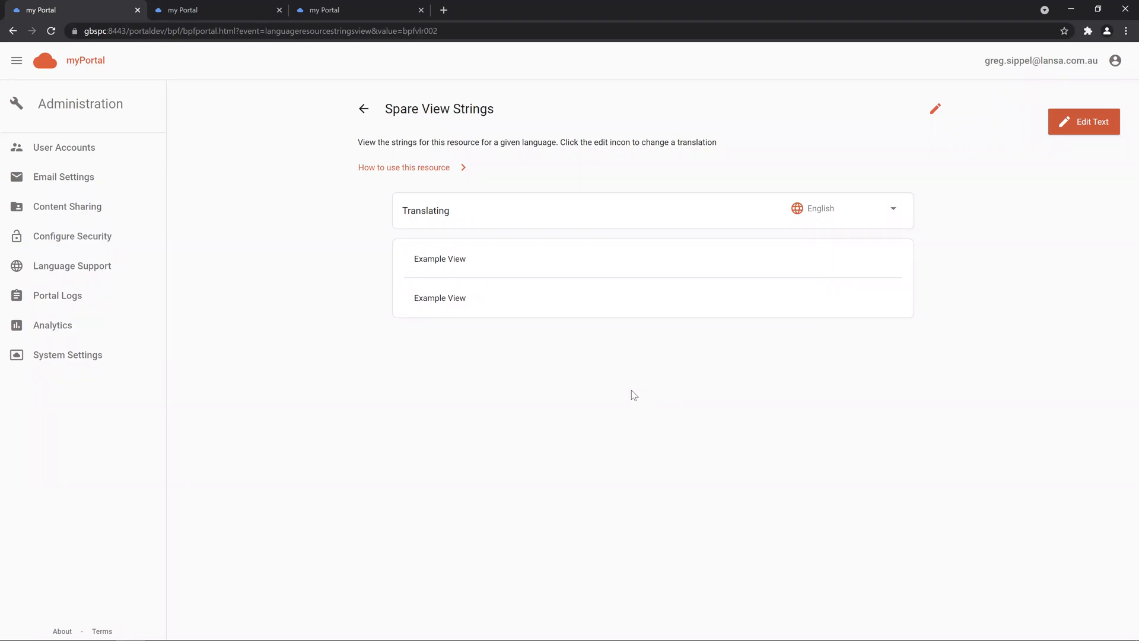
Step: Change the translation 'Example' to 'Sample', save, and check the Spare View heading
left_click(931, 118)
double_click(443, 271)
type("Sample View")
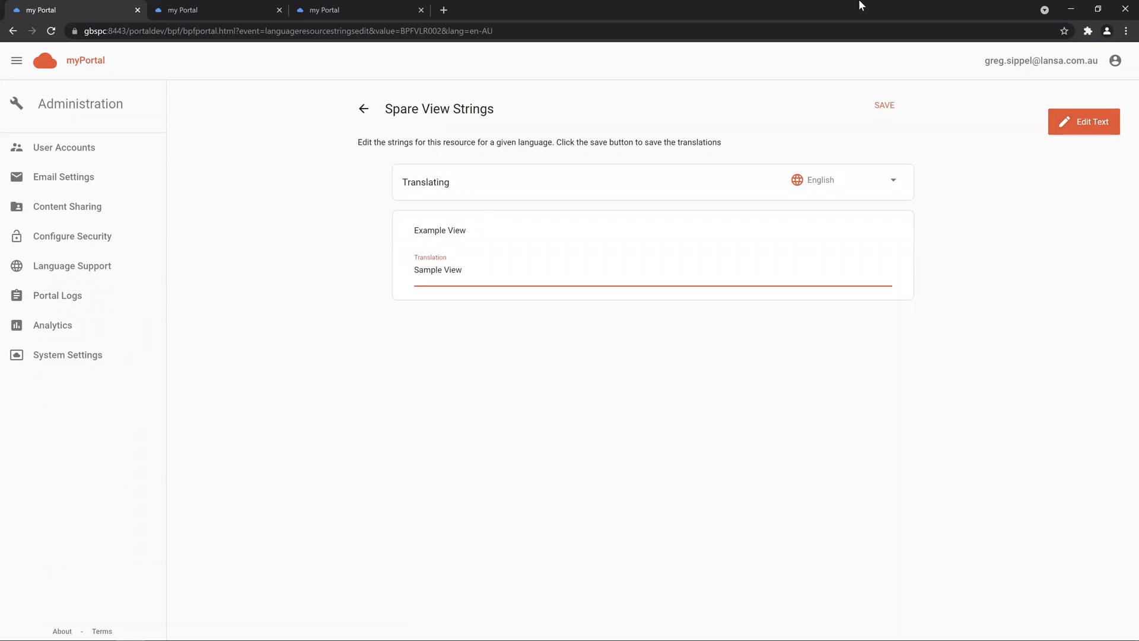
left_click(887, 105)
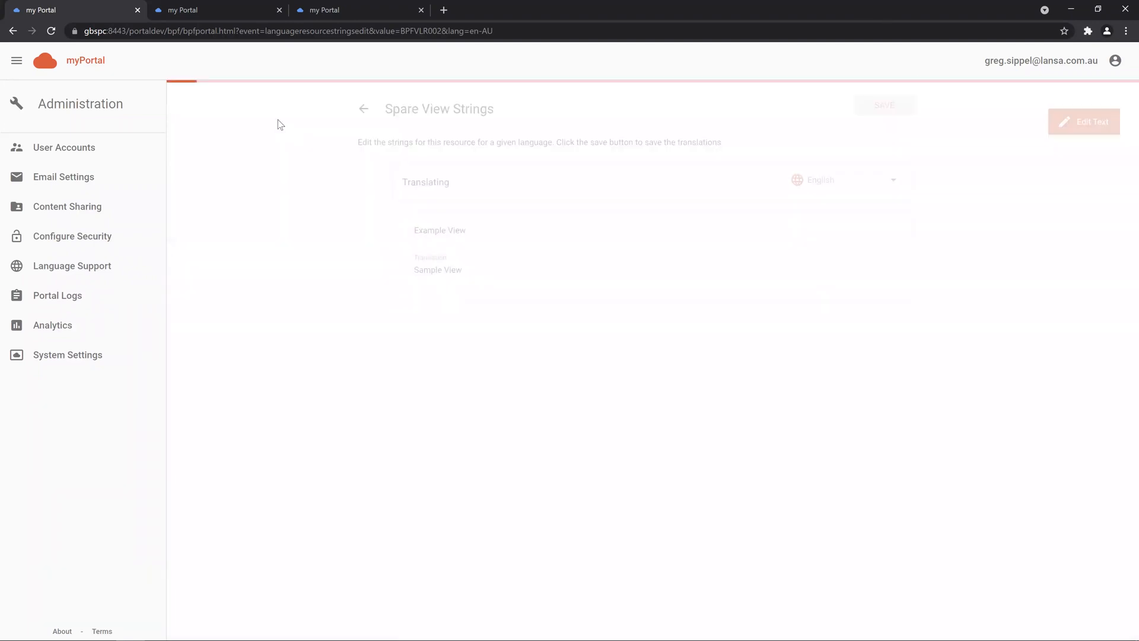
left_click(13, 31)
left_click(14, 30)
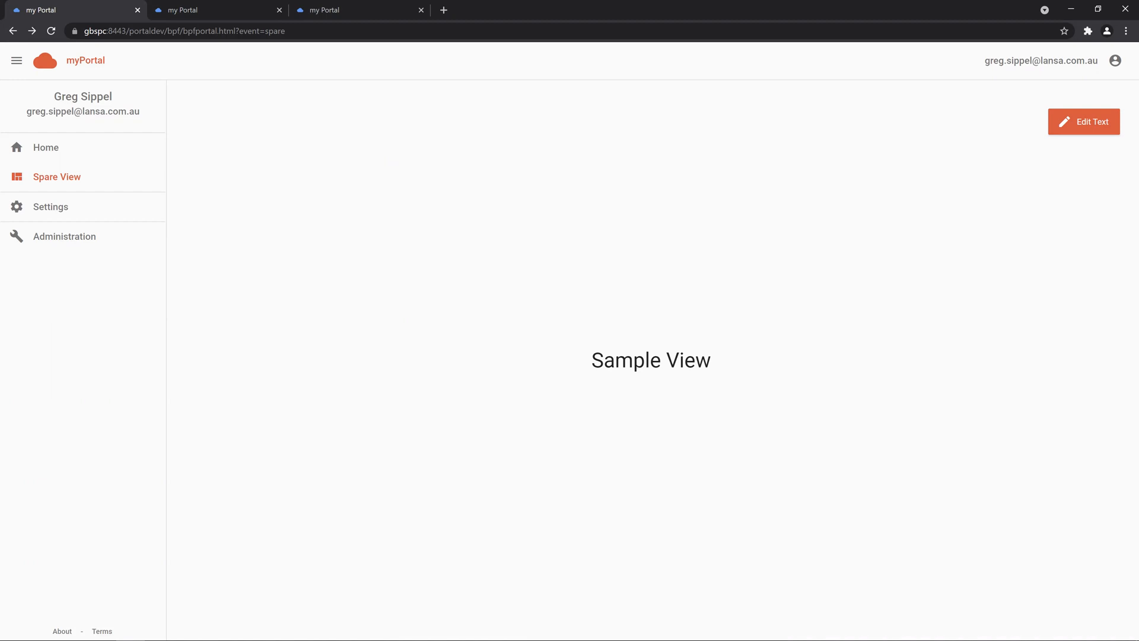
left_click(66, 61)
Step: Switch edit mode off under Language Support, then open the Portal Logging page
left_click(85, 248)
scroll(730, 532, "down", 2)
left_click(730, 530)
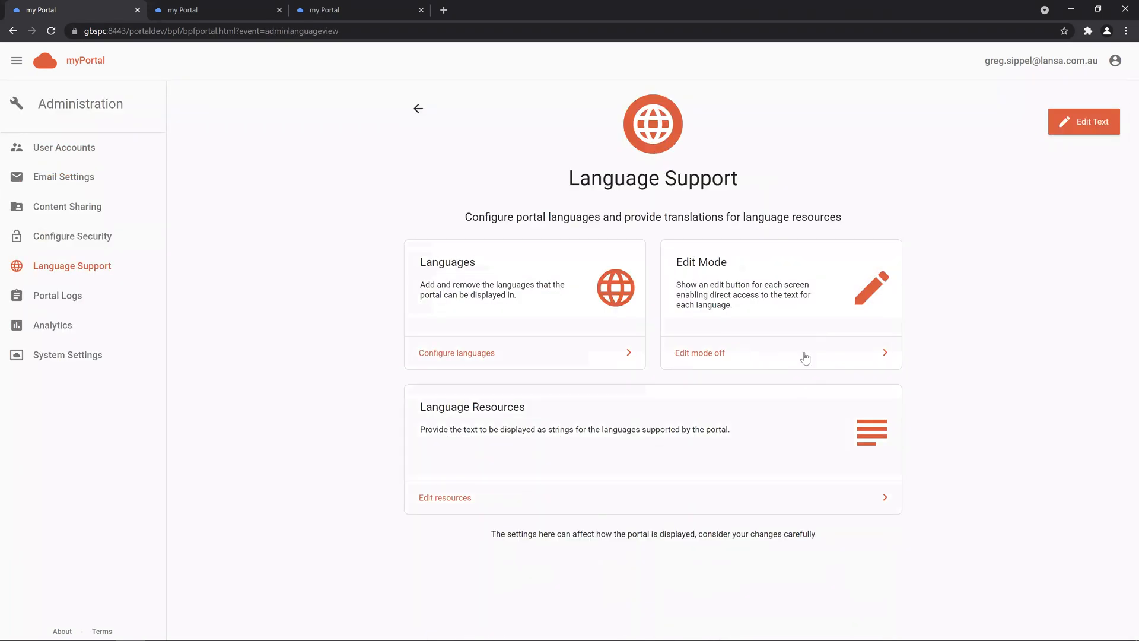
left_click(795, 358)
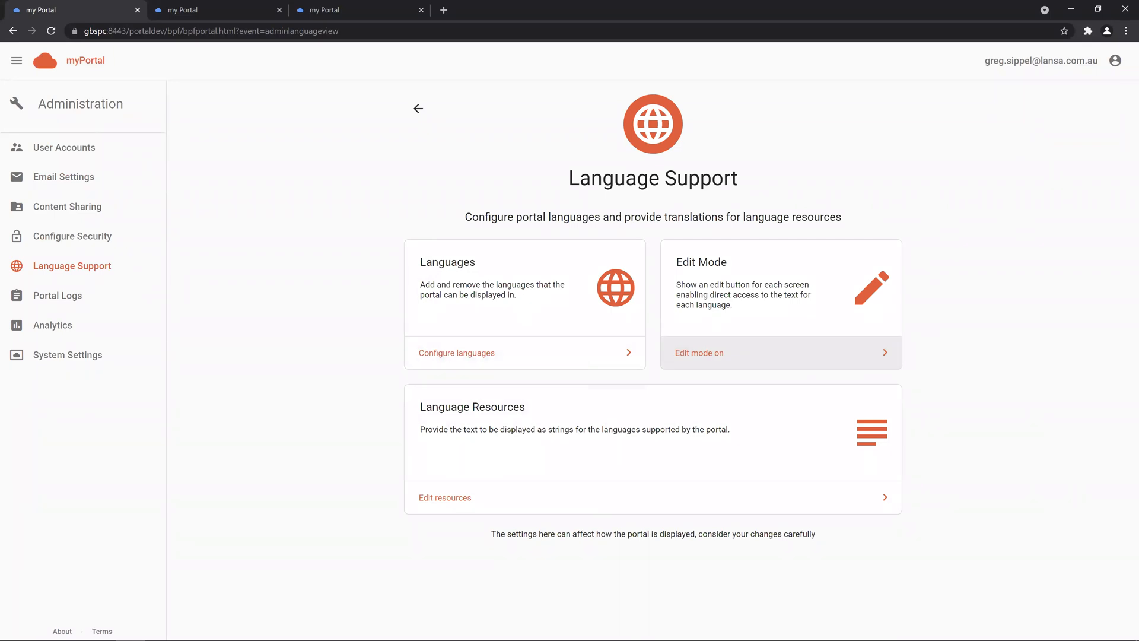
left_click(156, 296)
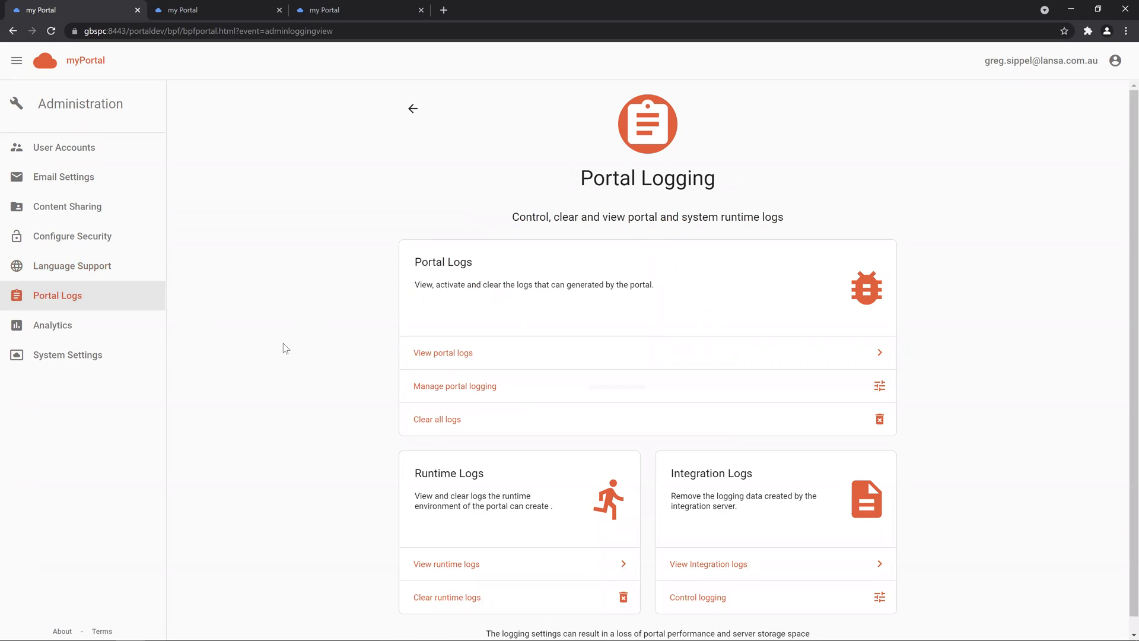
left_click(526, 386)
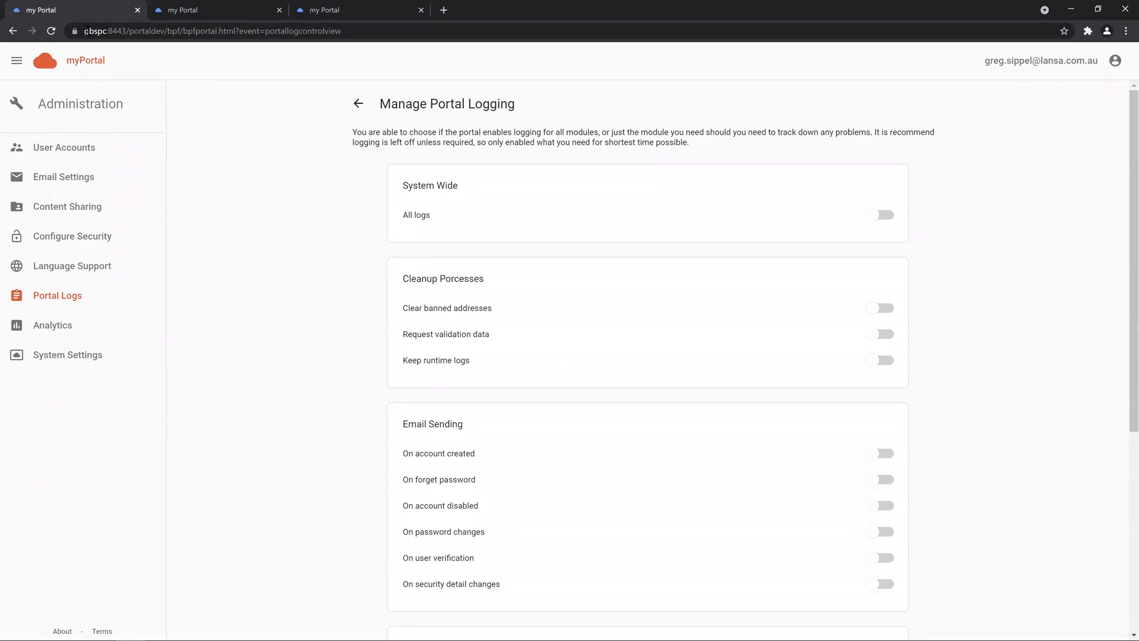
left_click(13, 31)
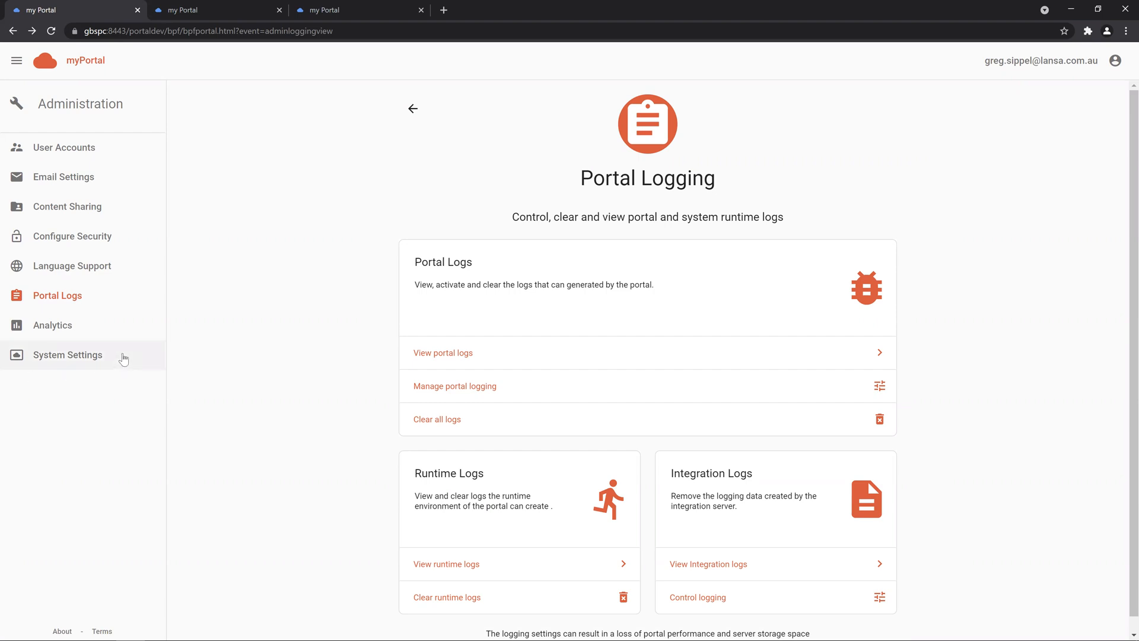
Step: Review the Analytics and Google Analytics configuration, then go to System Settings
left_click(119, 328)
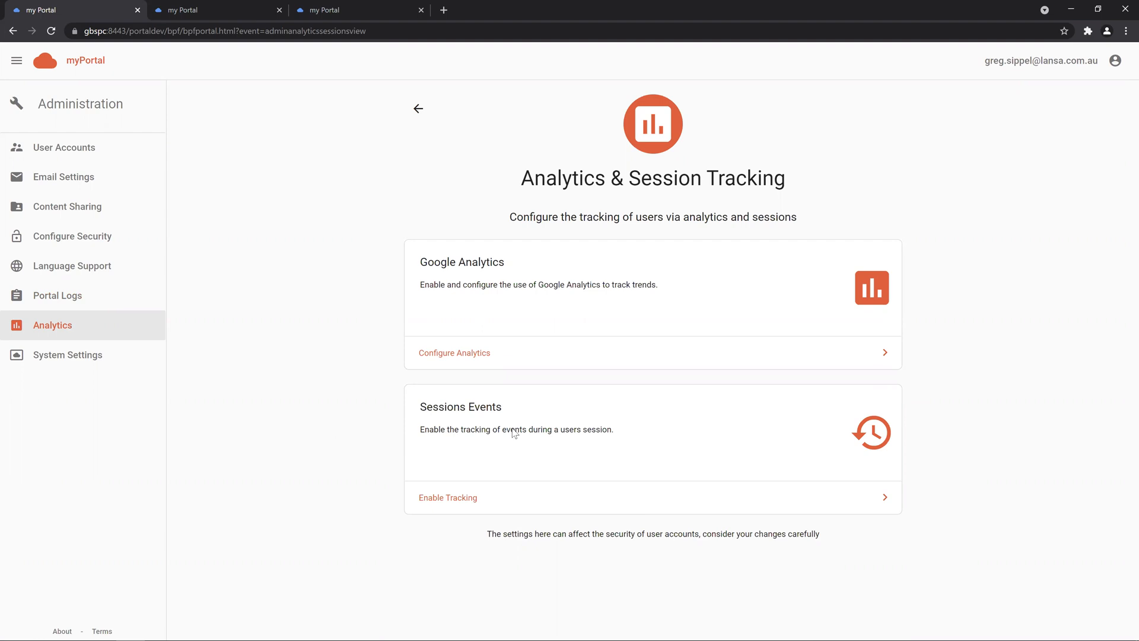
left_click(486, 352)
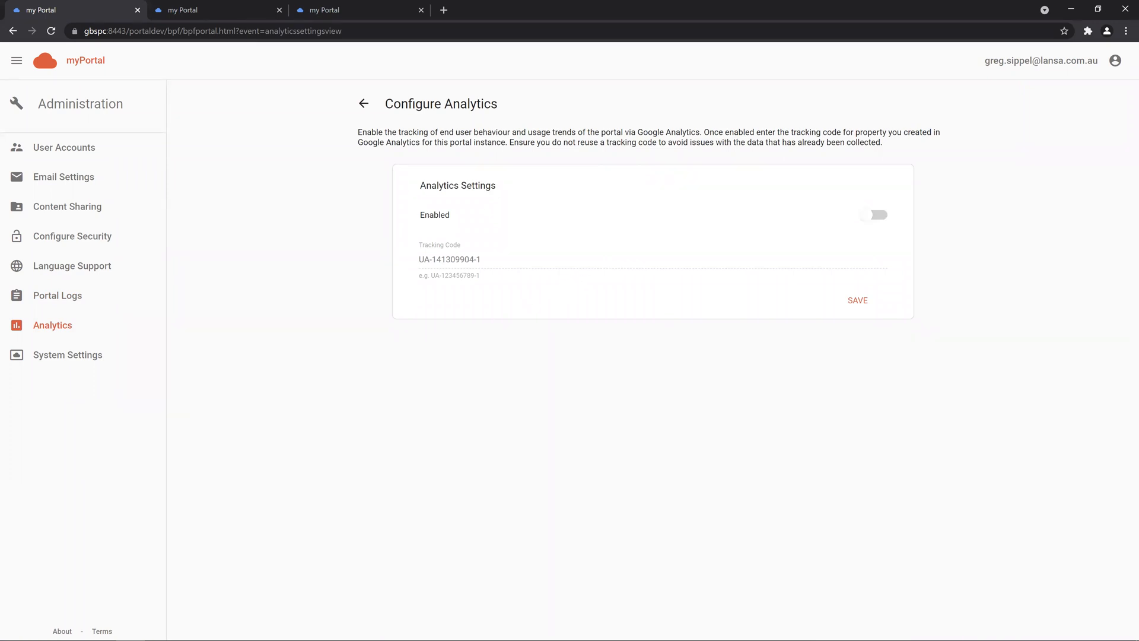
left_click(102, 362)
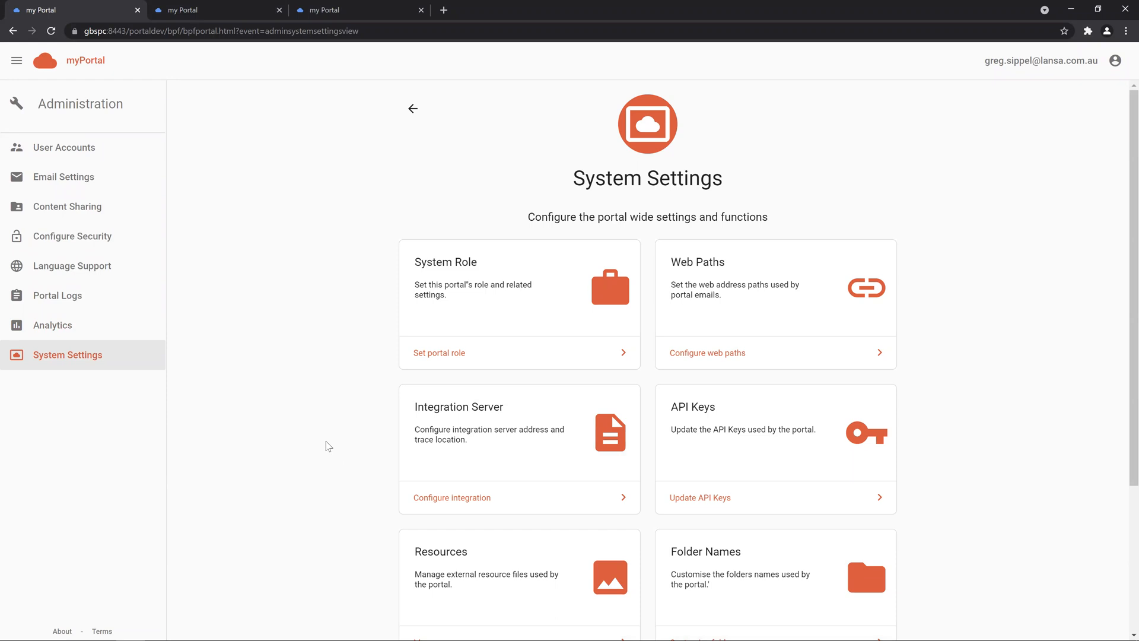
Step: Set the portal role to Production in System Role settings, then sign out
left_click(530, 356)
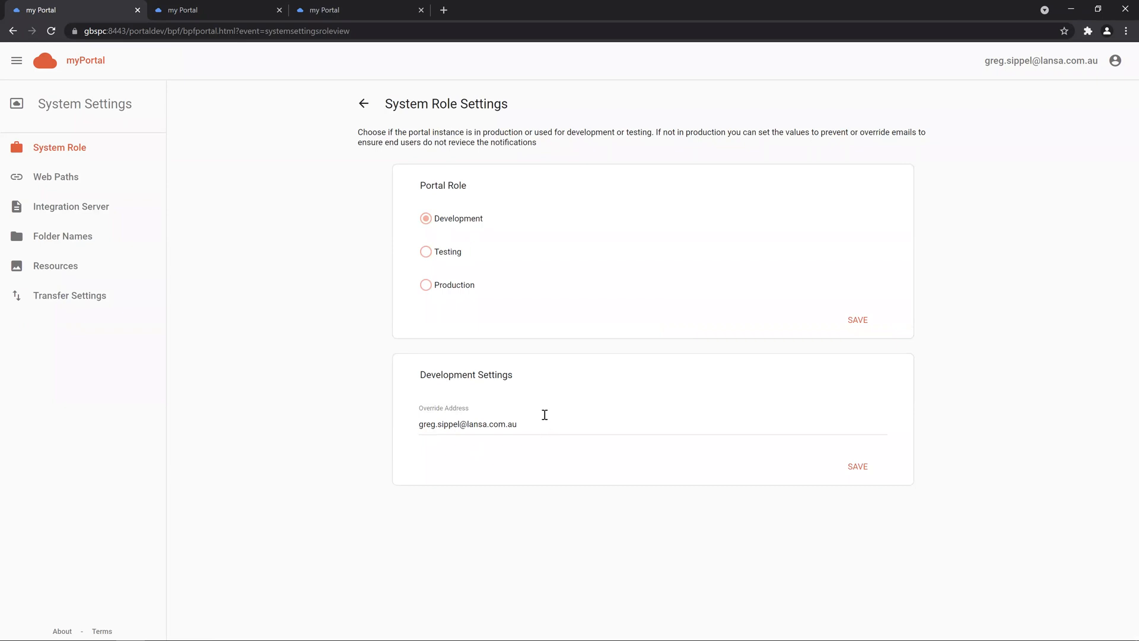
left_click(425, 251)
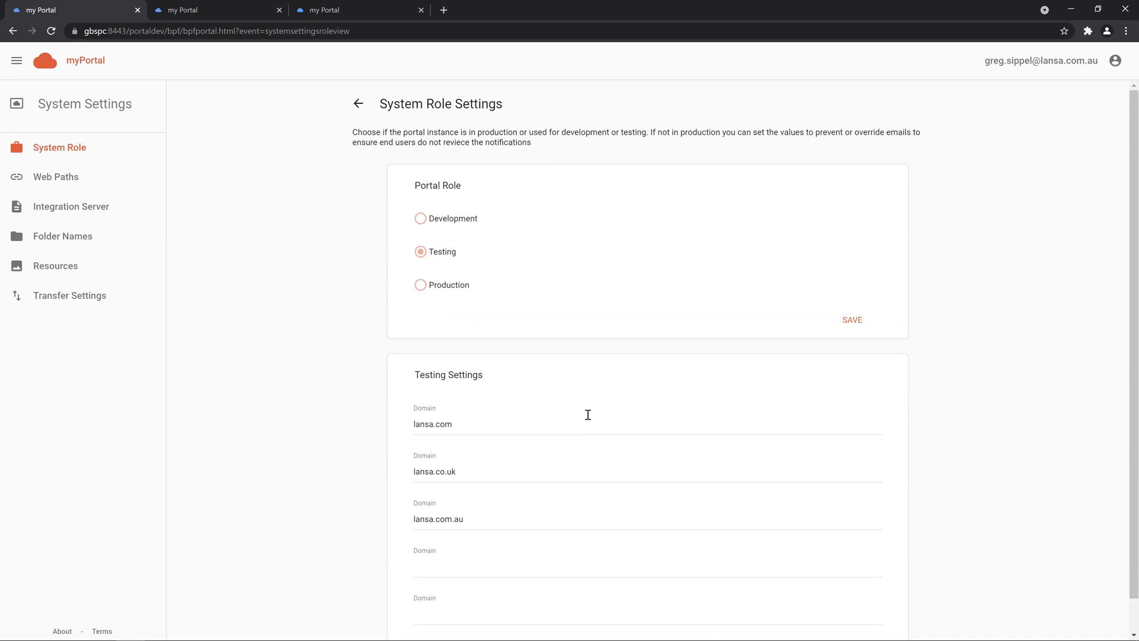
left_click(451, 286)
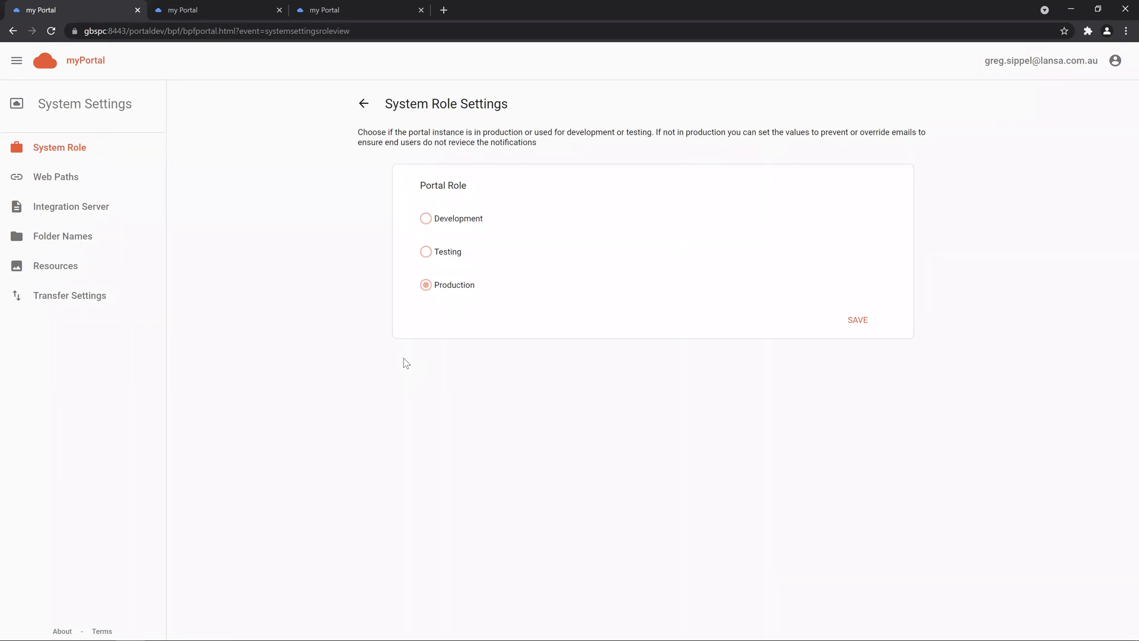
left_click(1044, 61)
left_click(1008, 201)
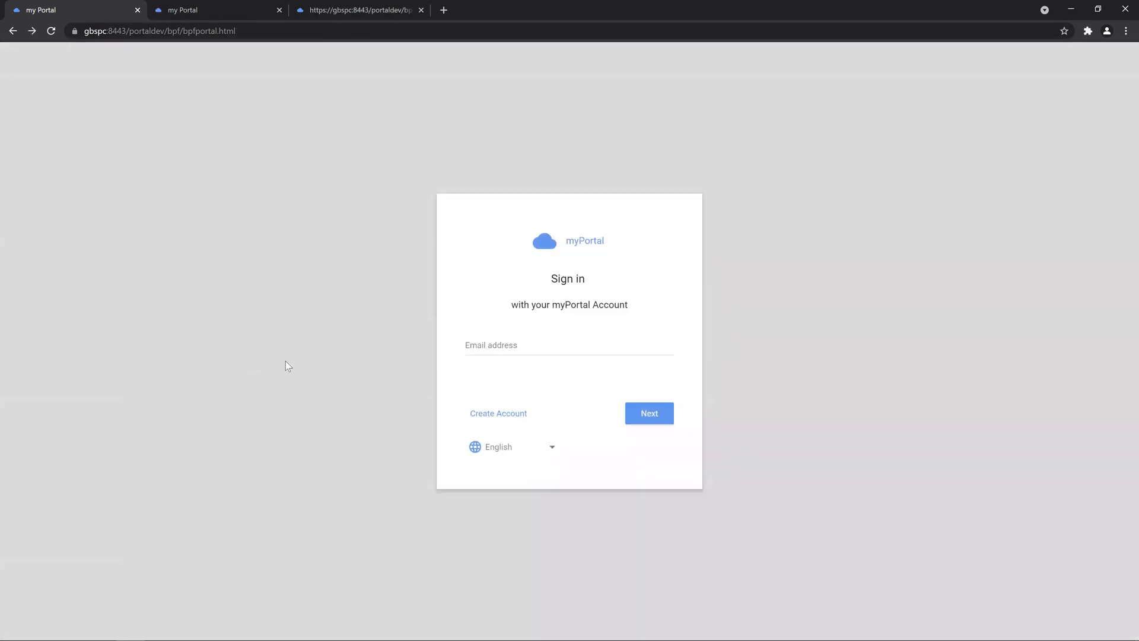
Step: Check the second and third portal browser tabs for the Sign in page
left_click(246, 8)
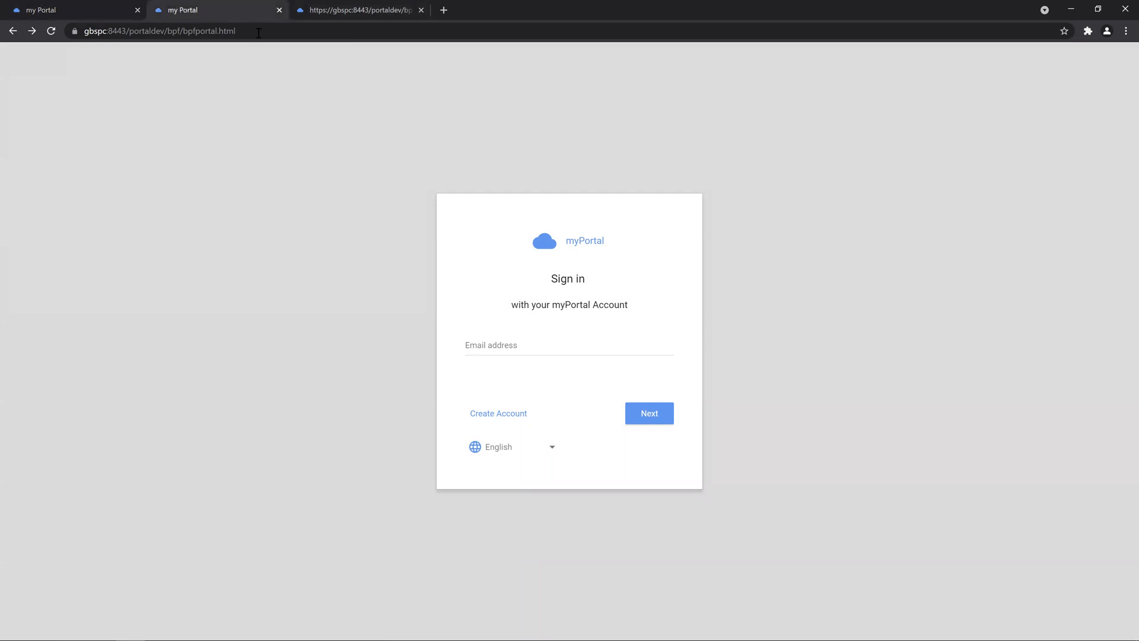
left_click(344, 11)
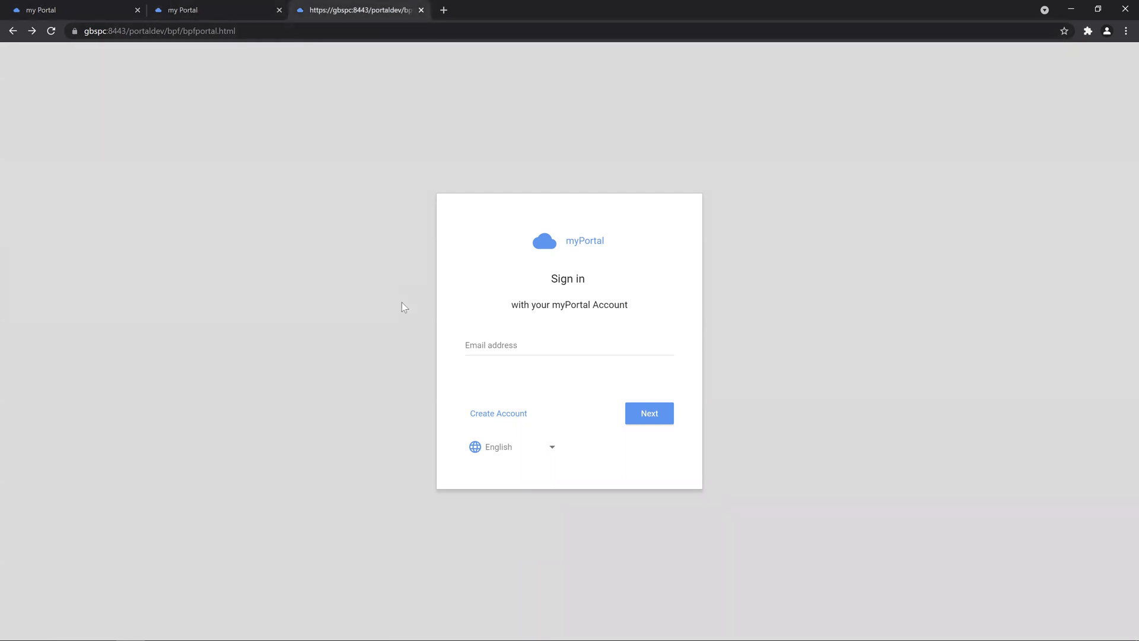